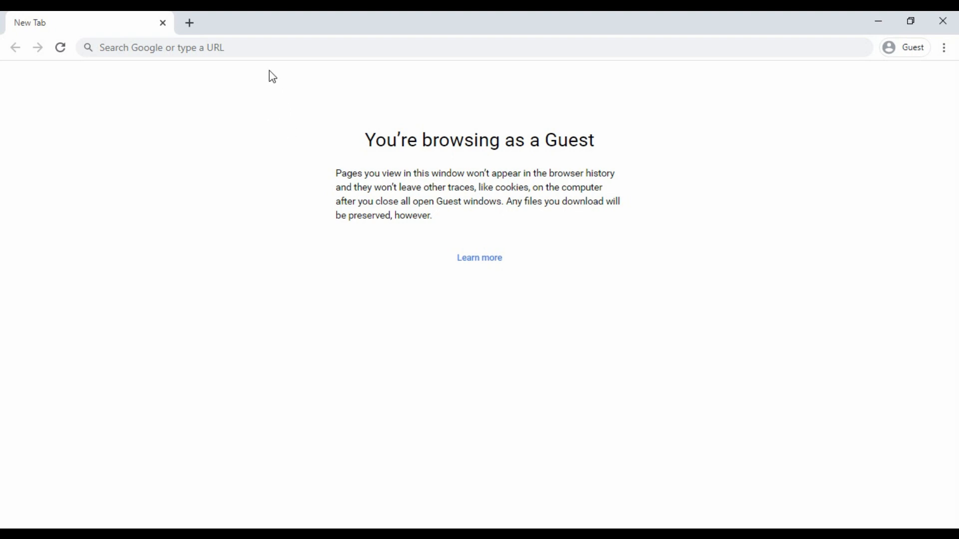
- Search for 'google' from the address bar and open the Google home page
{"action": "left_click", "coordinate": [243, 47]}
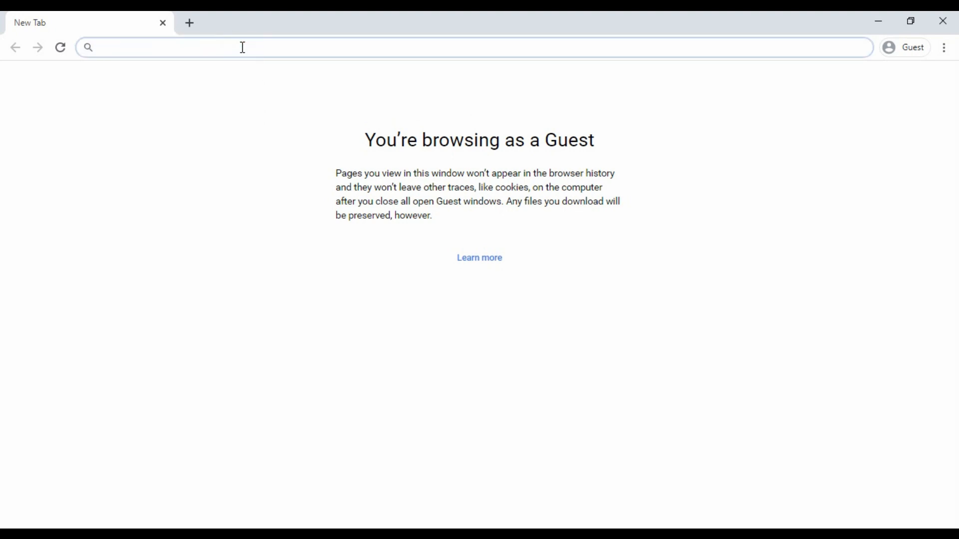
{"action": "type", "text": "google"}
{"action": "key", "text": "Return"}
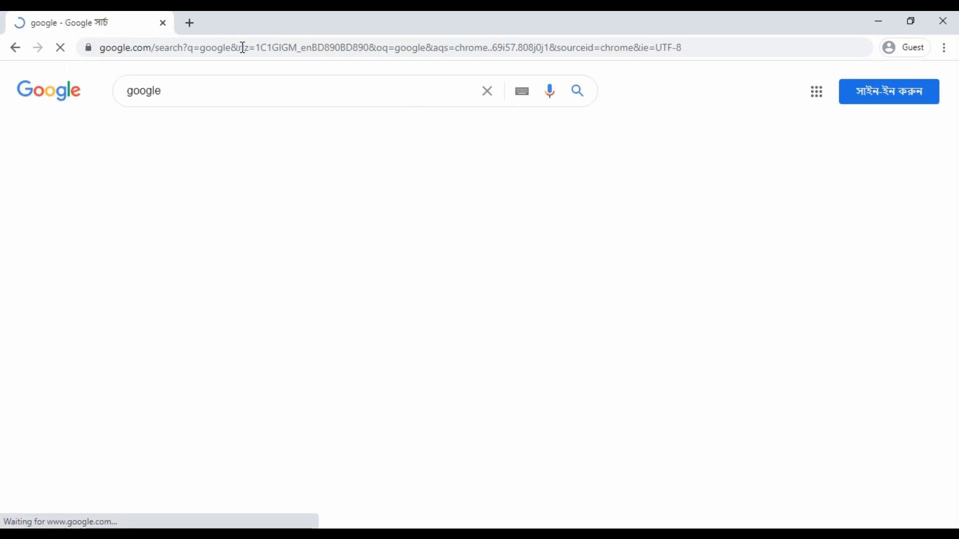
{"action": "left_click", "coordinate": [149, 208]}
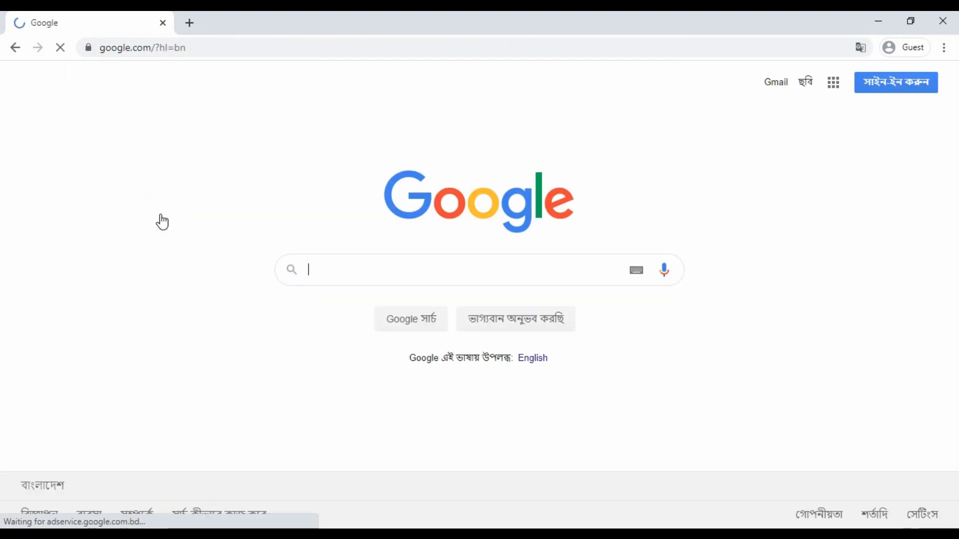
- Search Google for 'google keyword planner' and look over the results
{"action": "left_click", "coordinate": [381, 281]}
{"action": "type", "text": "googl"}
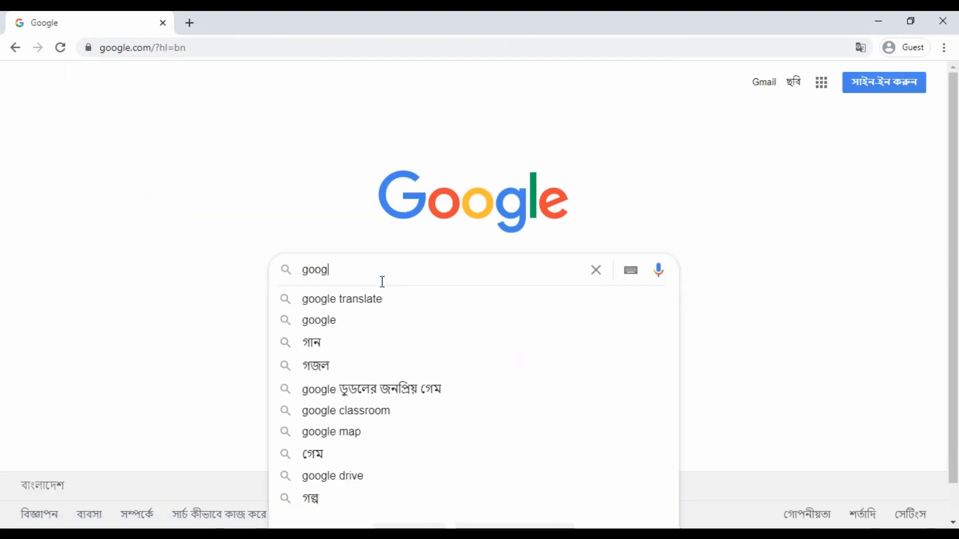
{"action": "type", "text": "e keywordf"}
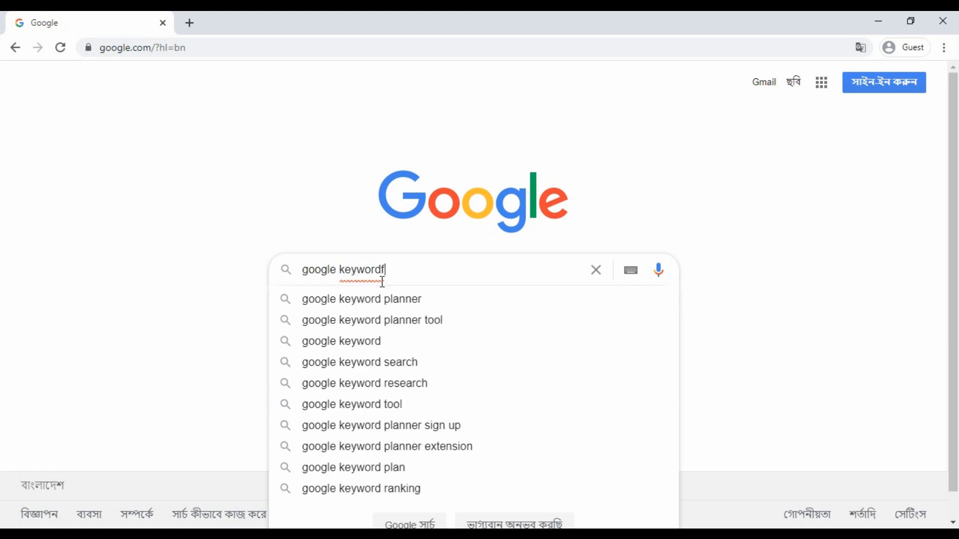
{"action": "key", "text": "Down"}
{"action": "key", "text": "Return"}
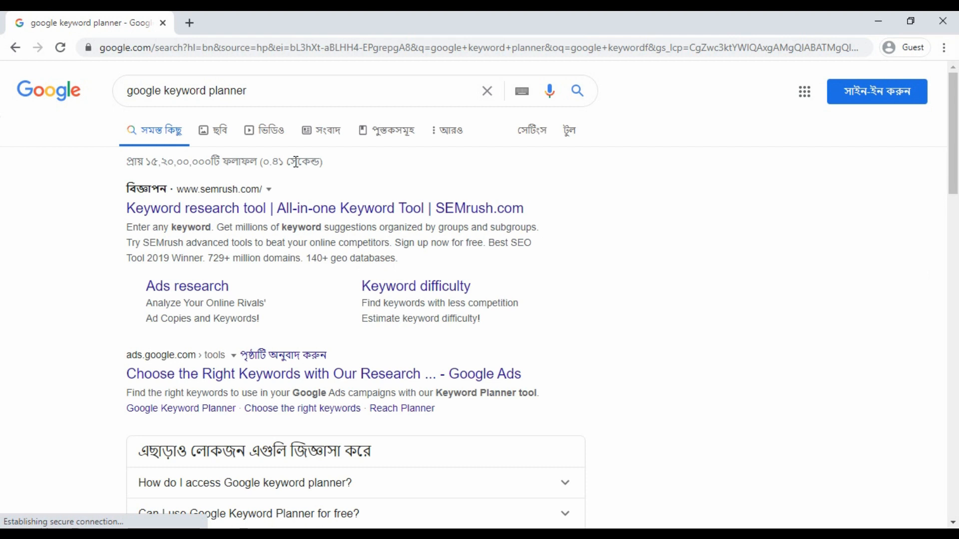
{"action": "scroll", "coordinate": [282, 150], "scroll_direction": "down", "scroll_amount": 2}
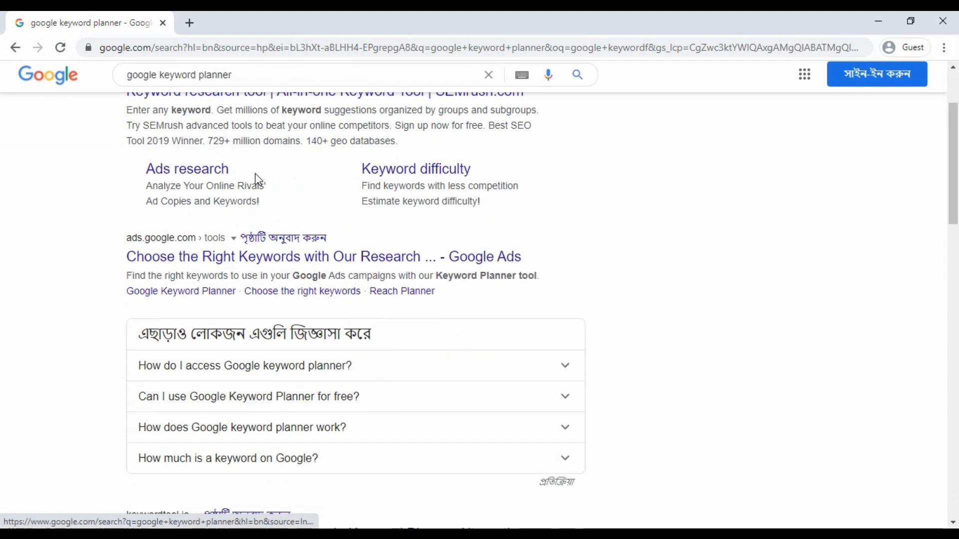
{"action": "scroll", "coordinate": [255, 172], "scroll_direction": "up", "scroll_amount": 2}
{"action": "scroll", "coordinate": [269, 219], "scroll_direction": "down", "scroll_amount": 3}
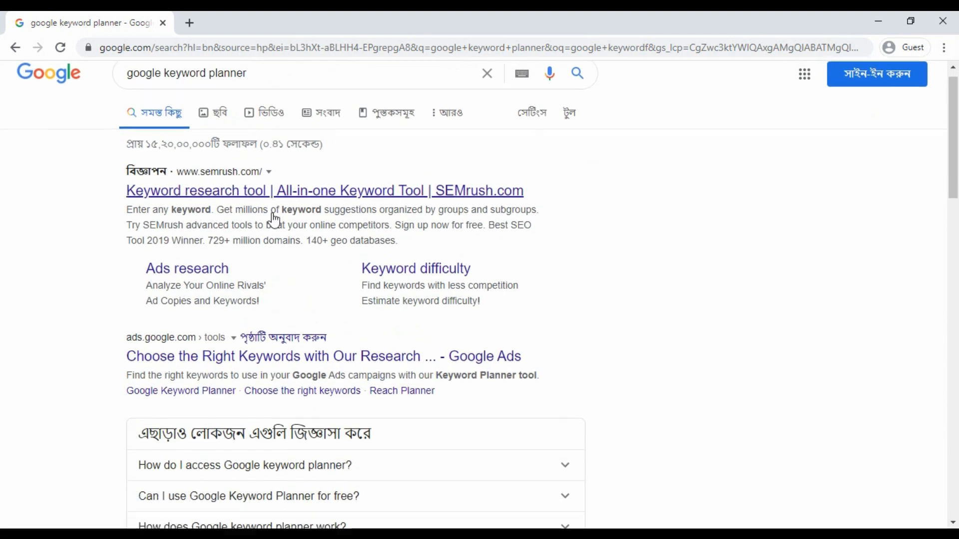
{"action": "scroll", "coordinate": [228, 159], "scroll_direction": "up", "scroll_amount": 3}
{"action": "scroll", "coordinate": [262, 207], "scroll_direction": "down", "scroll_amount": 2}
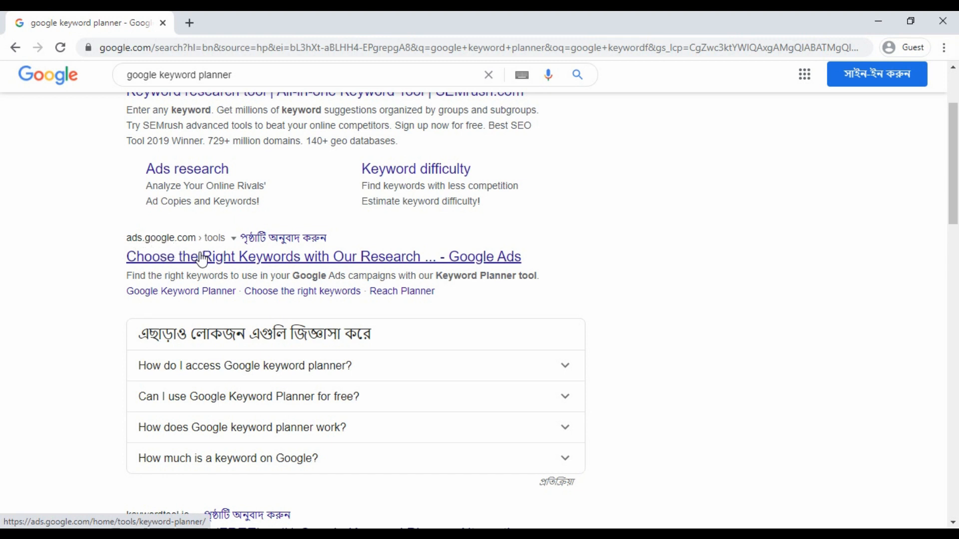
- Open the Google Ads 'Choose the right keywords' Keyword Planner page and browse it
{"action": "left_click", "coordinate": [261, 264]}
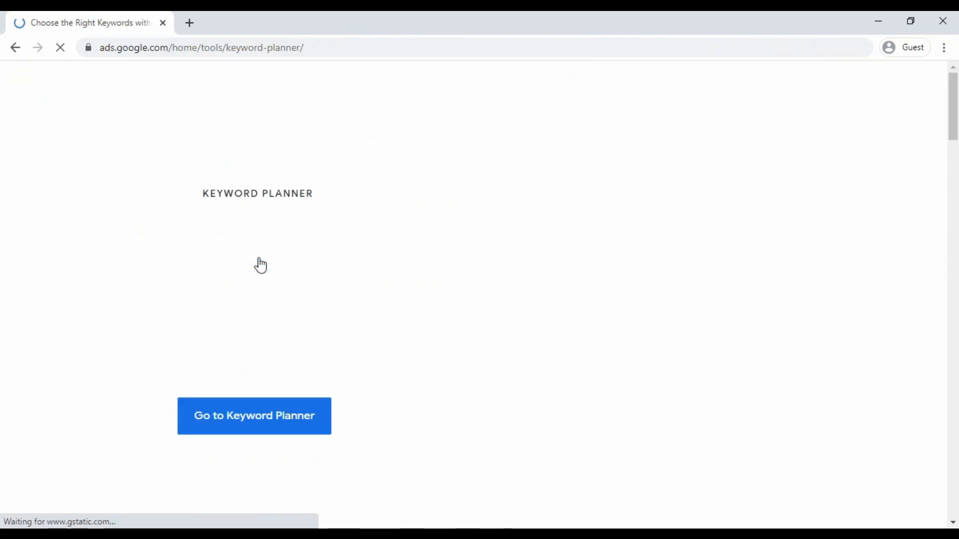
{"action": "scroll", "coordinate": [425, 290], "scroll_direction": "down", "scroll_amount": 2}
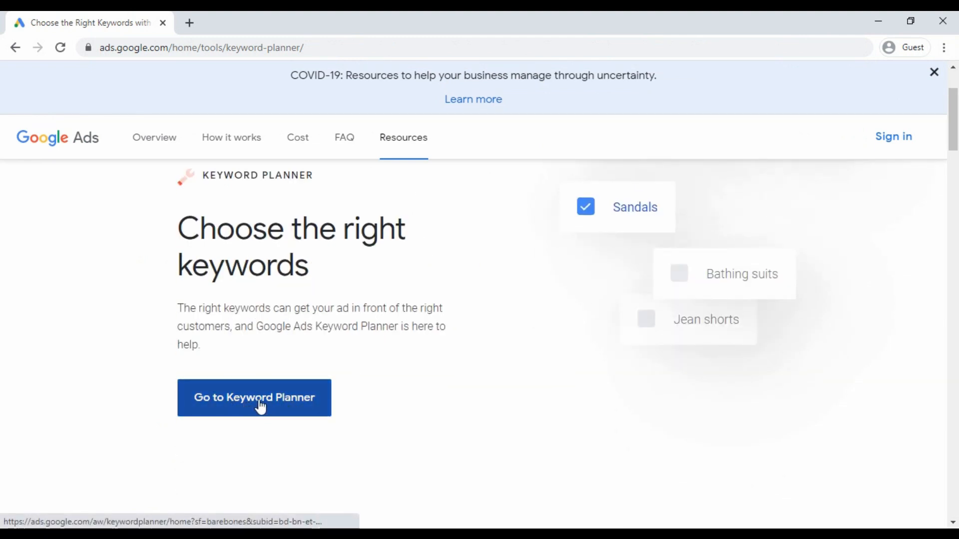
{"action": "scroll", "coordinate": [299, 424], "scroll_direction": "up", "scroll_amount": 2}
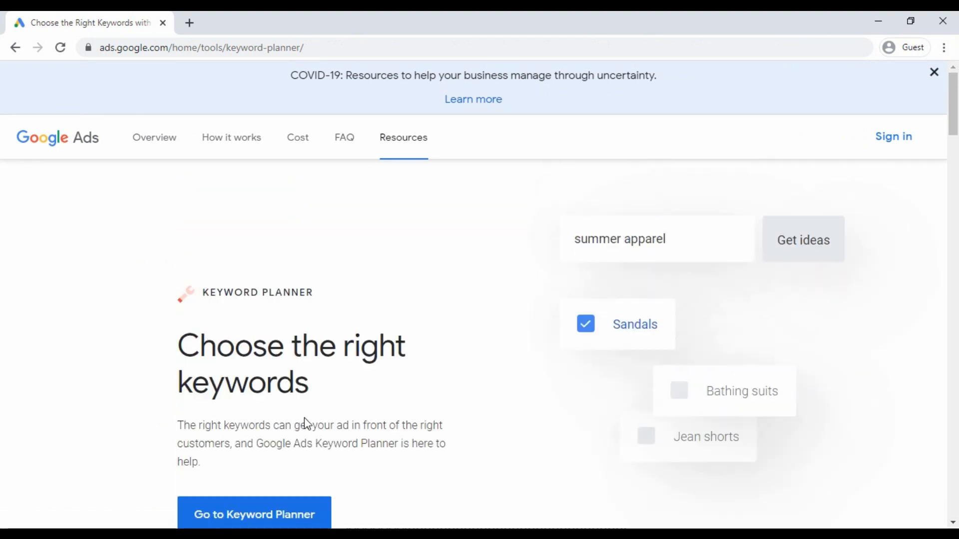
{"action": "scroll", "coordinate": [447, 318], "scroll_direction": "down", "scroll_amount": 2}
{"action": "scroll", "coordinate": [443, 322], "scroll_direction": "up", "scroll_amount": 2}
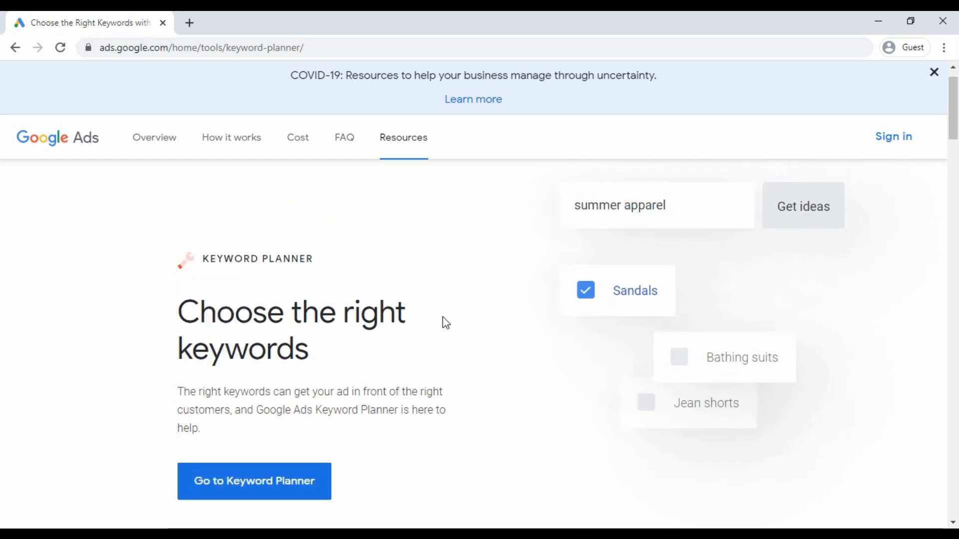
{"action": "scroll", "coordinate": [454, 280], "scroll_direction": "down", "scroll_amount": 2}
{"action": "scroll", "coordinate": [430, 282], "scroll_direction": "up", "scroll_amount": 2}
{"action": "scroll", "coordinate": [435, 313], "scroll_direction": "down", "scroll_amount": 3}
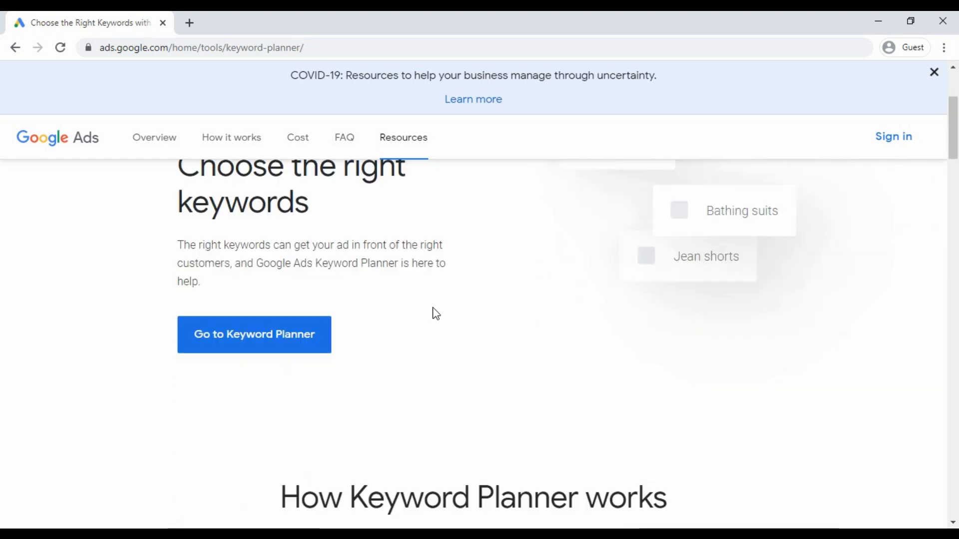
{"action": "scroll", "coordinate": [259, 324], "scroll_direction": "down", "scroll_amount": 1}
{"action": "scroll", "coordinate": [265, 328], "scroll_direction": "up", "scroll_amount": 2}
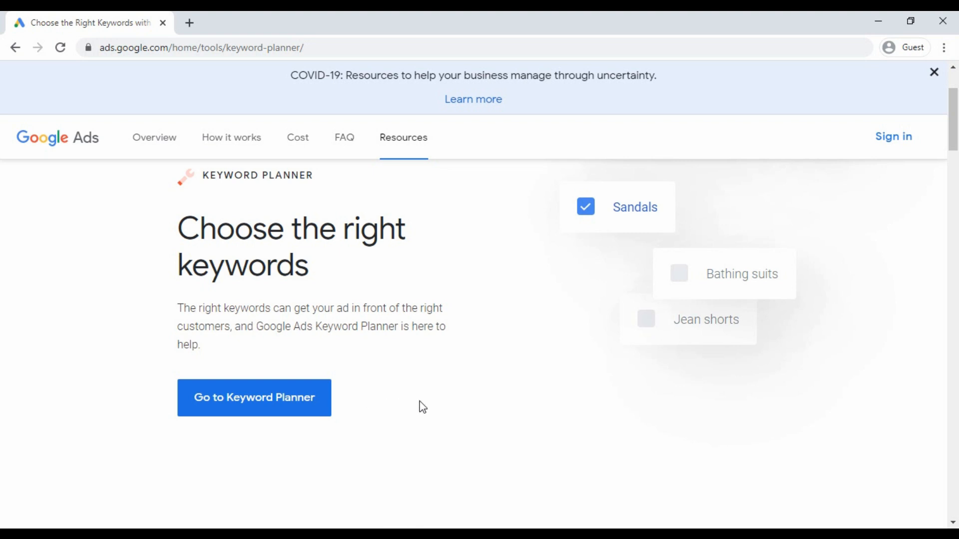
{"action": "scroll", "coordinate": [423, 408], "scroll_direction": "up", "scroll_amount": 2}
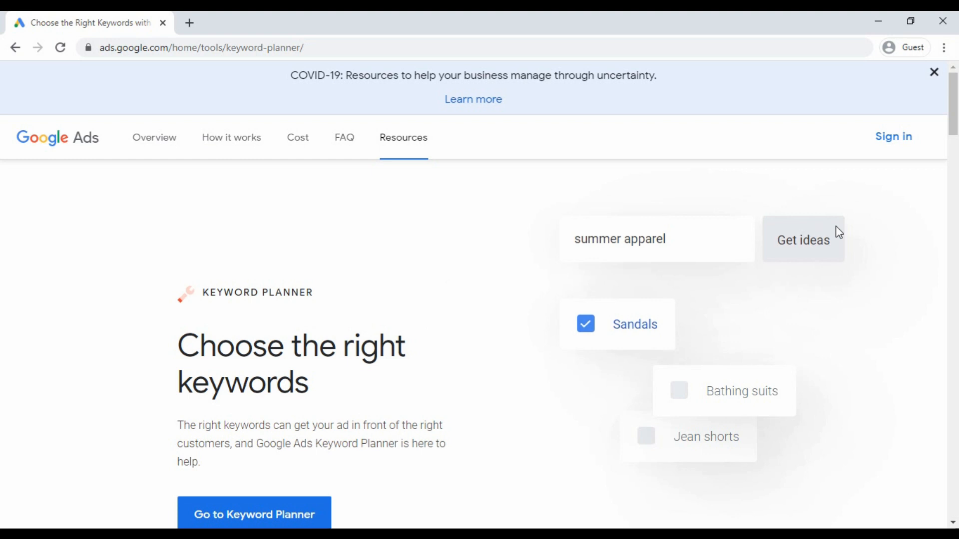
- Sign in to Google Ads with the account e-mail and password, declining page translation
{"action": "left_click", "coordinate": [897, 142]}
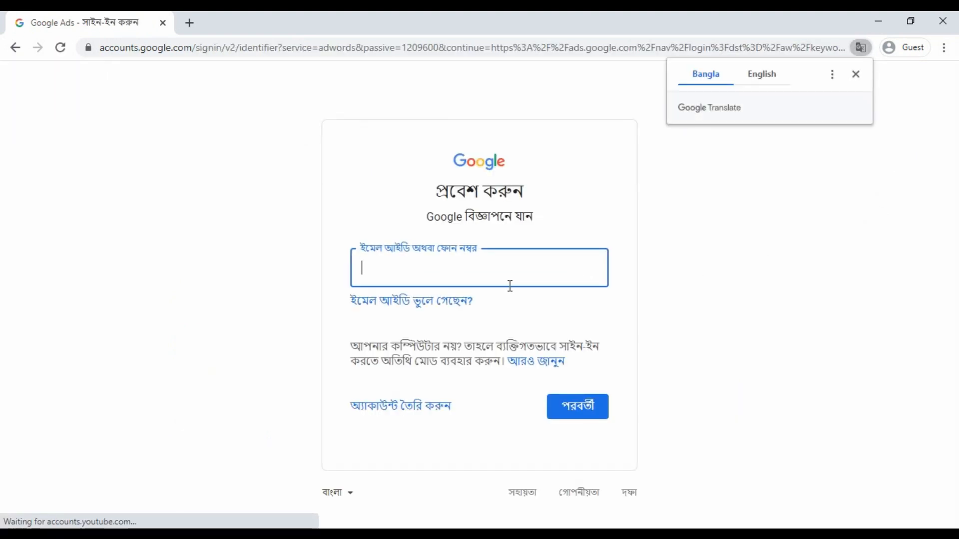
{"action": "left_click", "coordinate": [471, 268]}
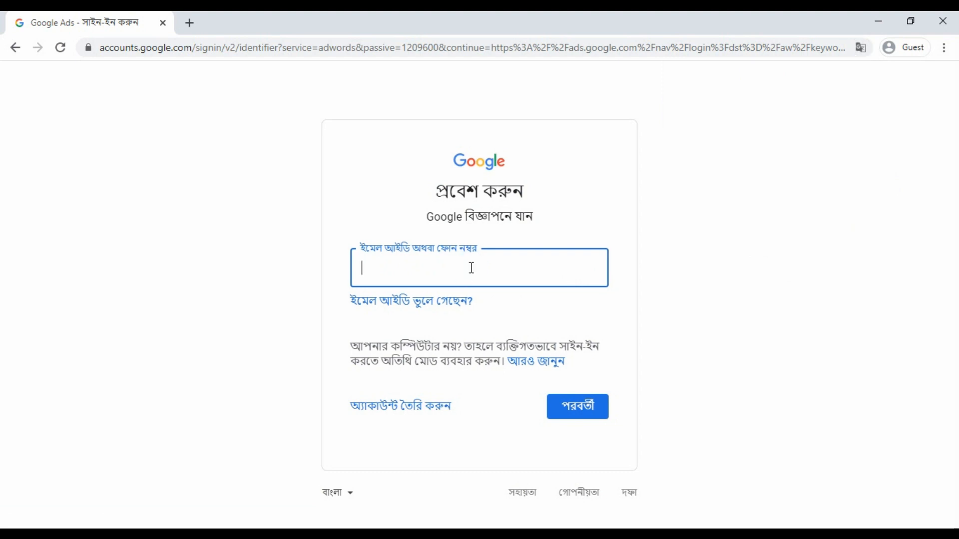
{"action": "key", "text": "Return"}
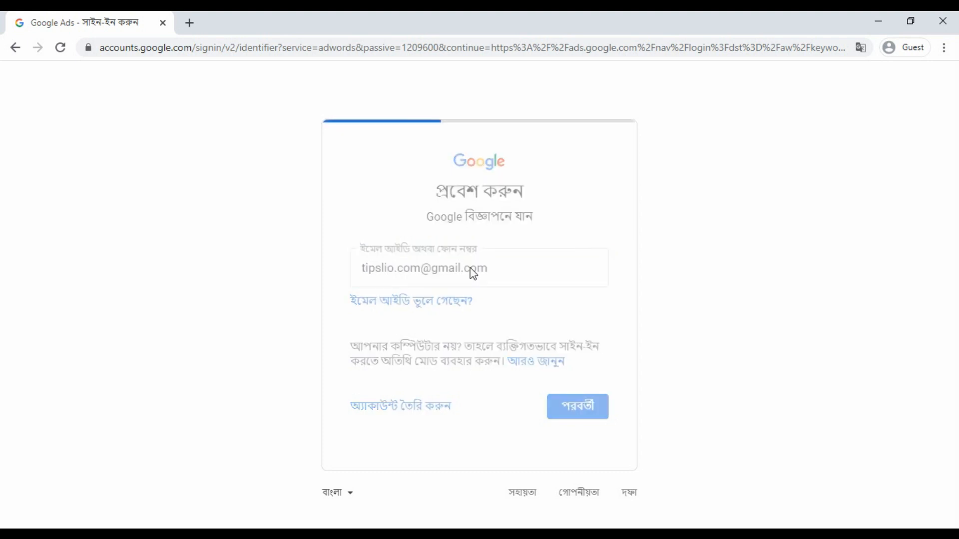
{"action": "type", "text": "•••••"}
{"action": "key", "text": "Return"}
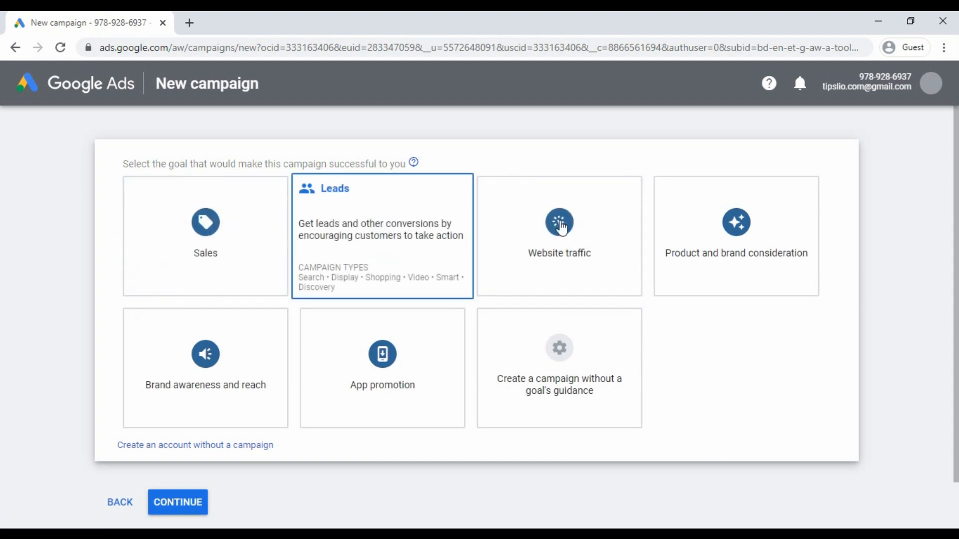
- Skip the campaign goal cards and create the Google Ads account without a campaign
{"action": "scroll", "coordinate": [765, 330], "scroll_direction": "down", "scroll_amount": 1}
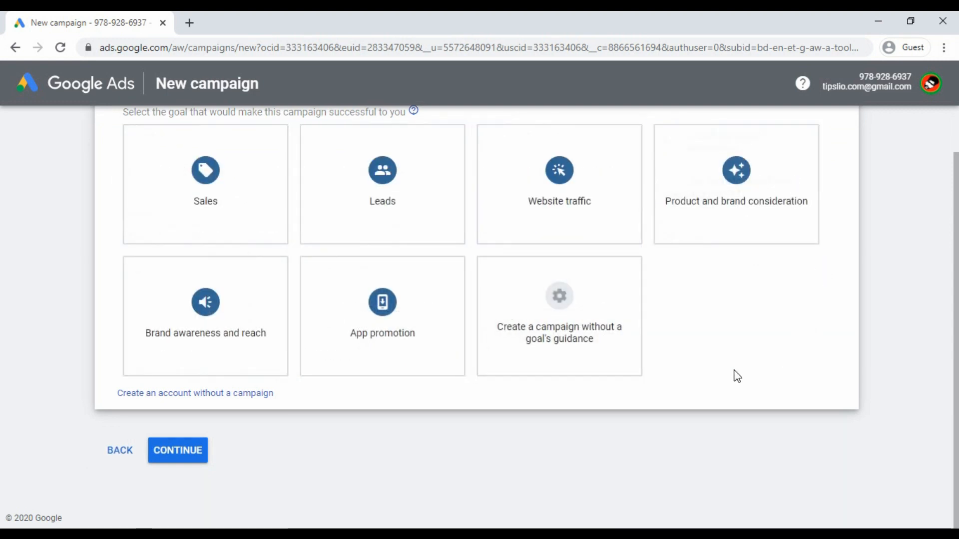
{"action": "scroll", "coordinate": [562, 418], "scroll_direction": "up", "scroll_amount": 1}
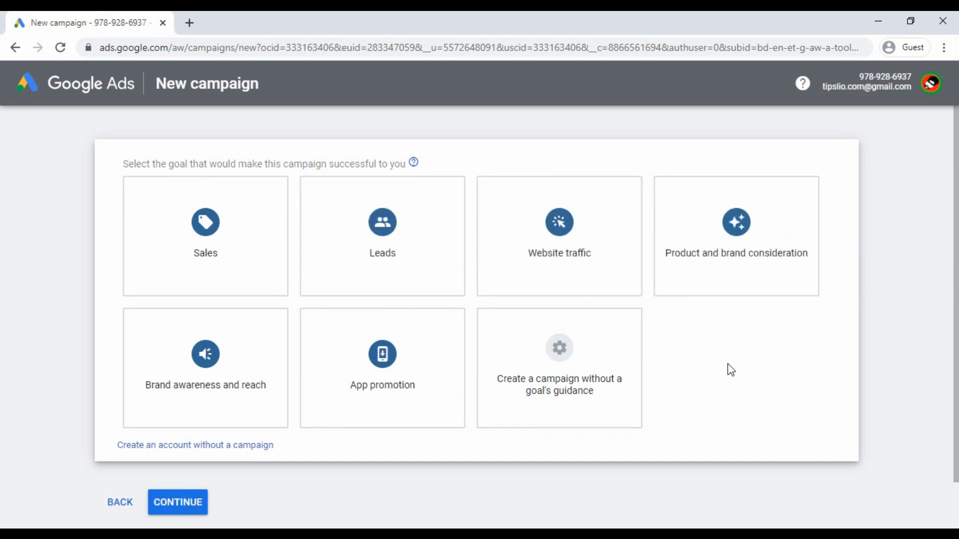
{"action": "scroll", "coordinate": [730, 369], "scroll_direction": "down", "scroll_amount": 1}
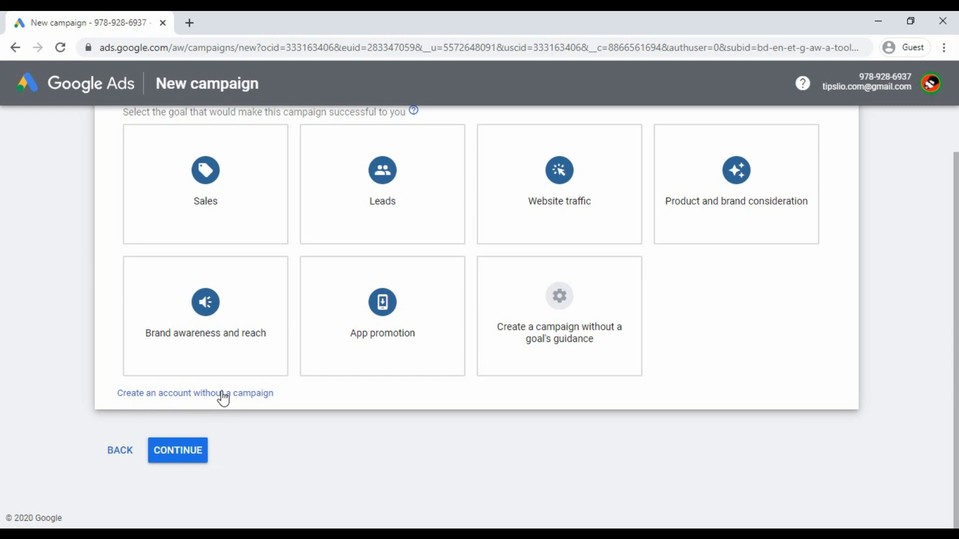
{"action": "scroll", "coordinate": [230, 399], "scroll_direction": "up", "scroll_amount": 1}
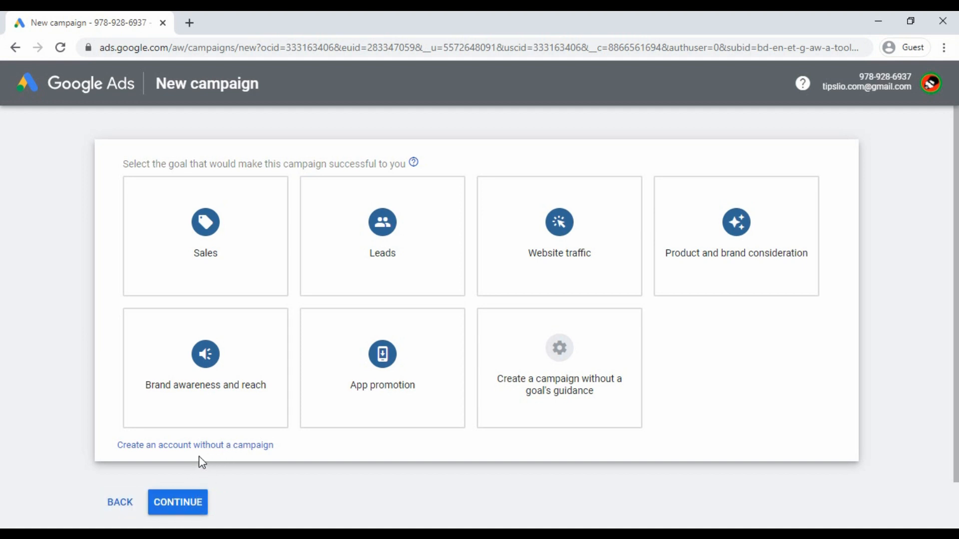
{"action": "left_click", "coordinate": [191, 446]}
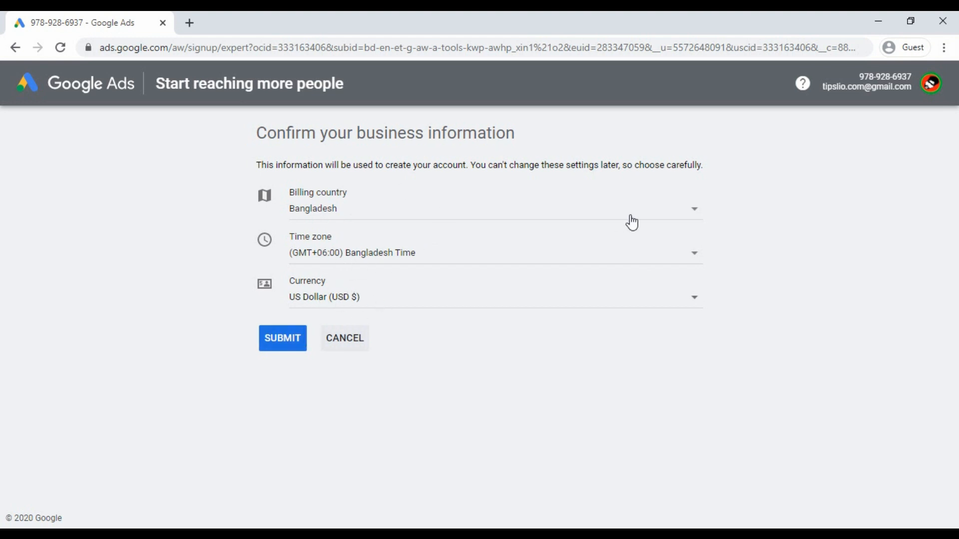
- Submit the business info (Bangladesh, GMT+06:00, US Dollar) and go to the account overview
{"action": "left_click", "coordinate": [289, 342]}
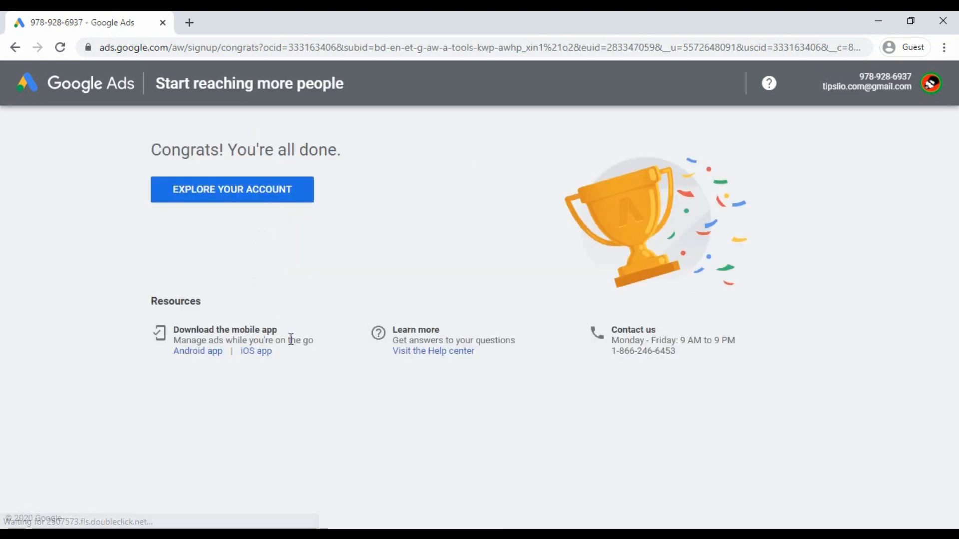
{"action": "left_click", "coordinate": [213, 196]}
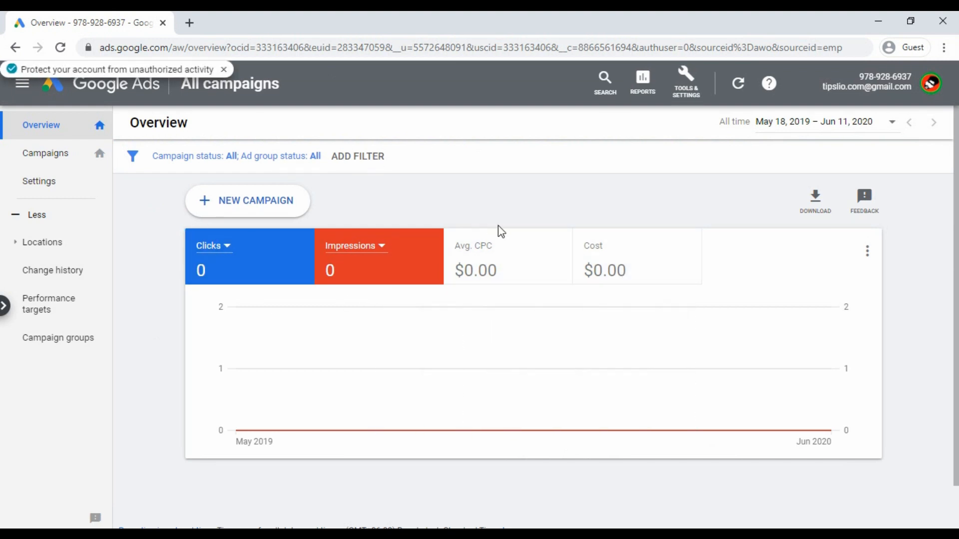
- Open Keyword Planner from the Tools & Settings menu under Planning
{"action": "scroll", "coordinate": [549, 300], "scroll_direction": "down", "scroll_amount": 1}
{"action": "scroll", "coordinate": [569, 424], "scroll_direction": "up", "scroll_amount": 1}
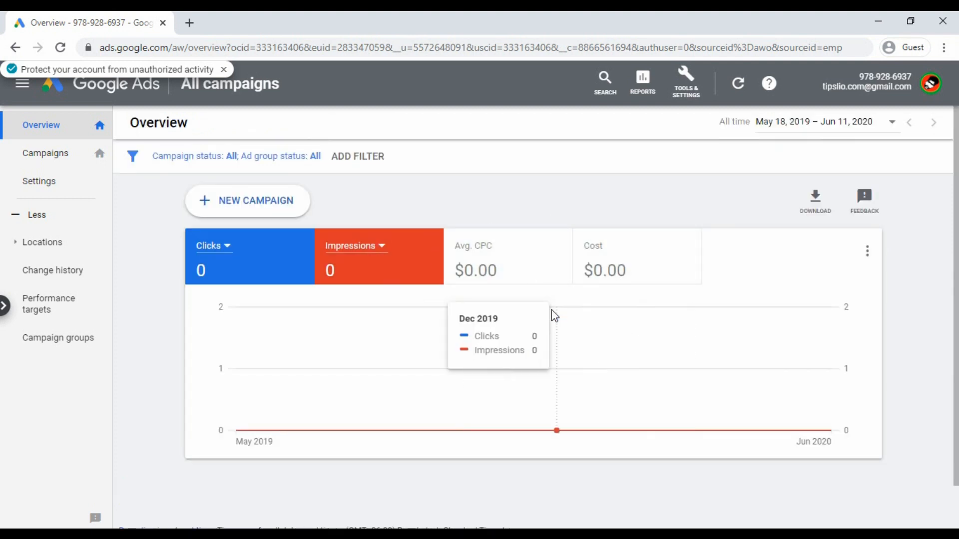
{"action": "left_click", "coordinate": [686, 90]}
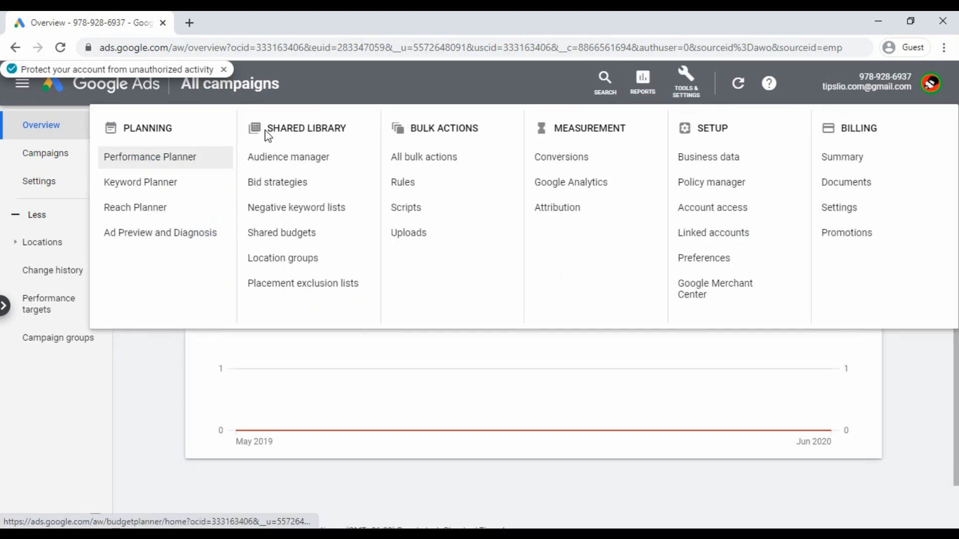
{"action": "left_click", "coordinate": [157, 183]}
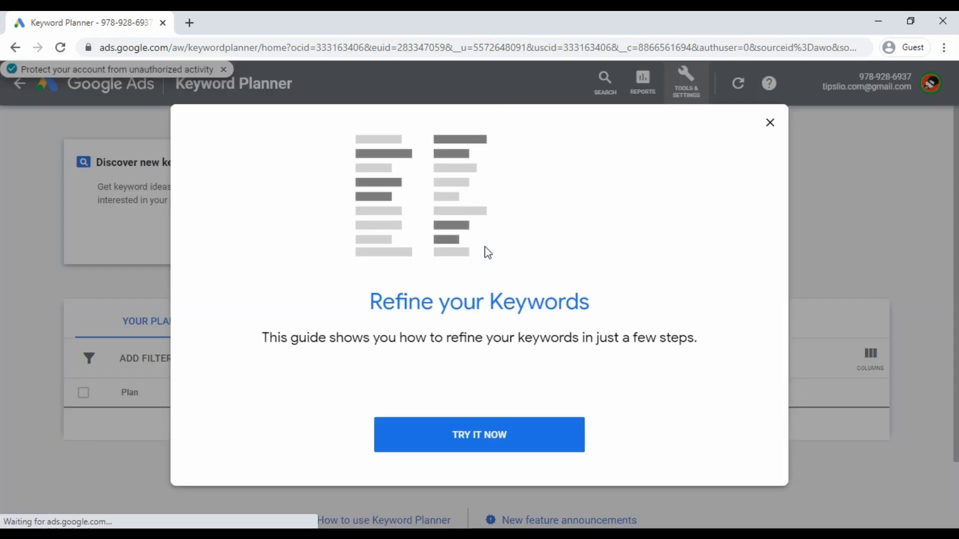
- Dismiss the Refine your Keywords guide and choose Discover new keywords
{"action": "left_click", "coordinate": [769, 125]}
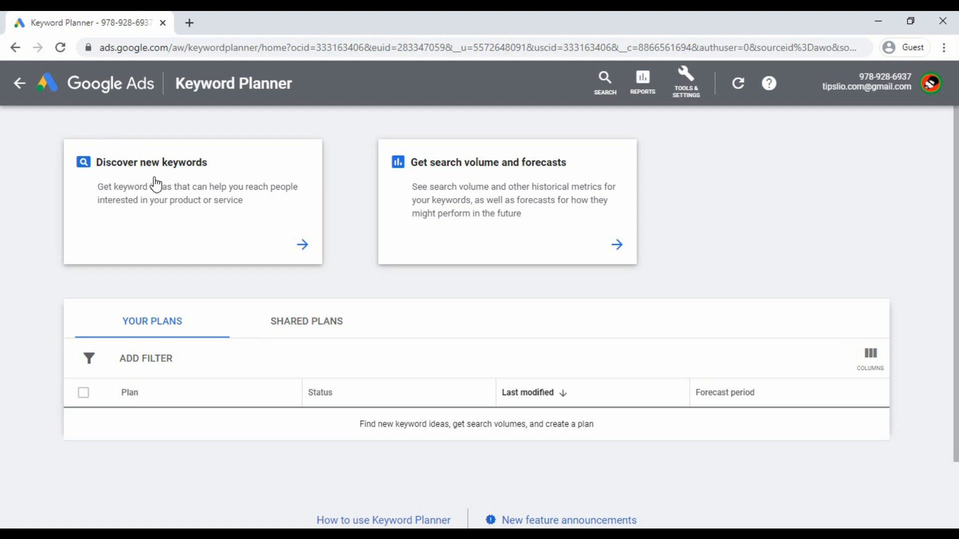
{"action": "left_click", "coordinate": [195, 192]}
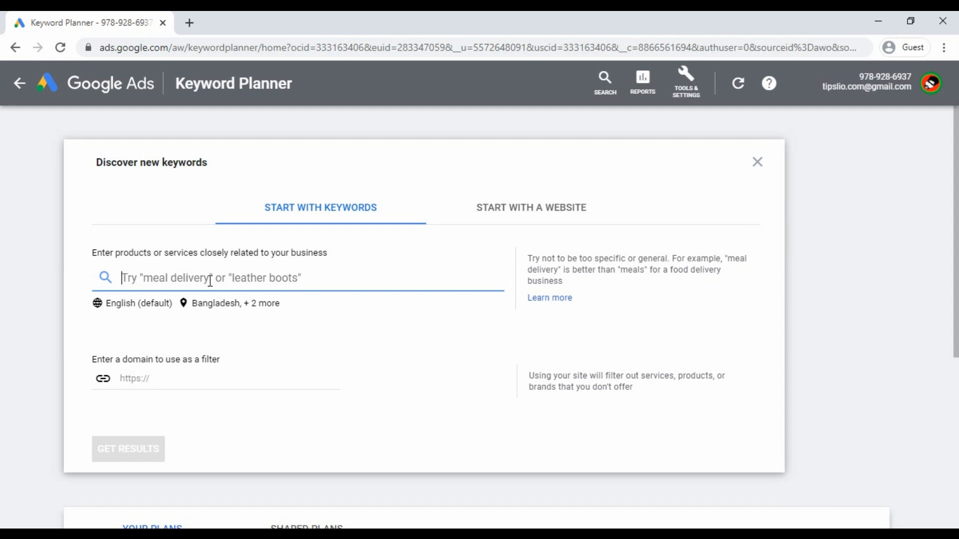
- Enter 'relationship' as the product or service keyword
{"action": "type", "text": "relationship"}
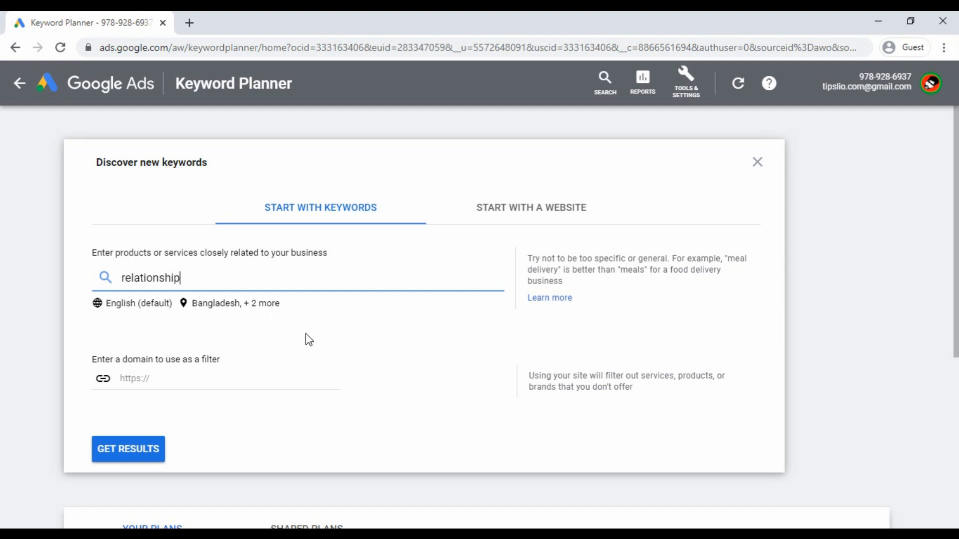
- Get keyword ideas for 'relationship' and widen the Keyword column to show full keywords
{"action": "left_click", "coordinate": [131, 449]}
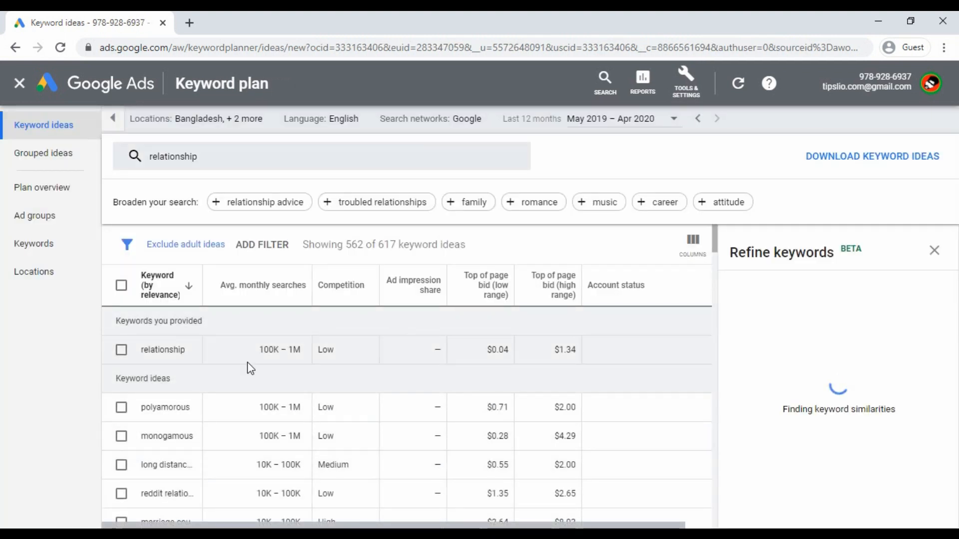
{"action": "scroll", "coordinate": [210, 380], "scroll_direction": "down", "scroll_amount": 15}
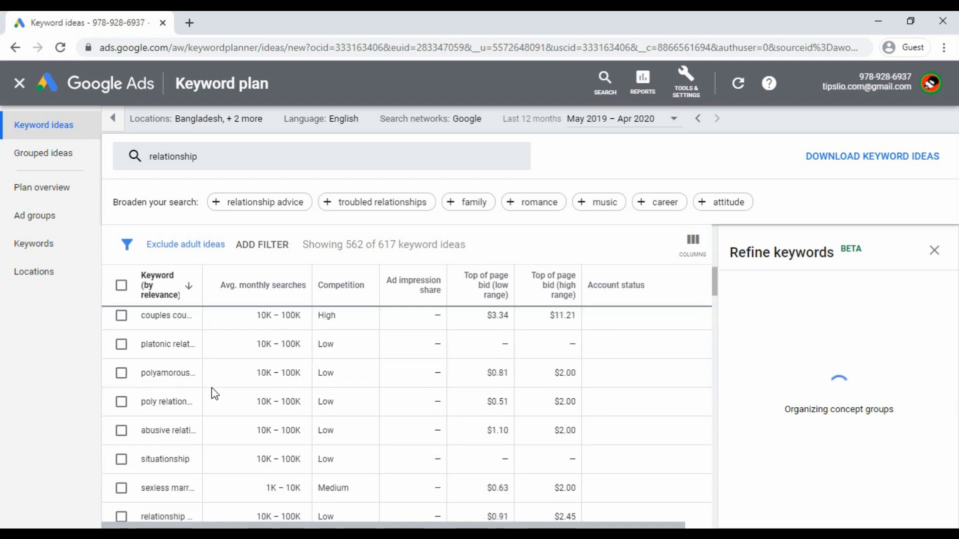
{"action": "scroll", "coordinate": [215, 399], "scroll_direction": "down", "scroll_amount": 4}
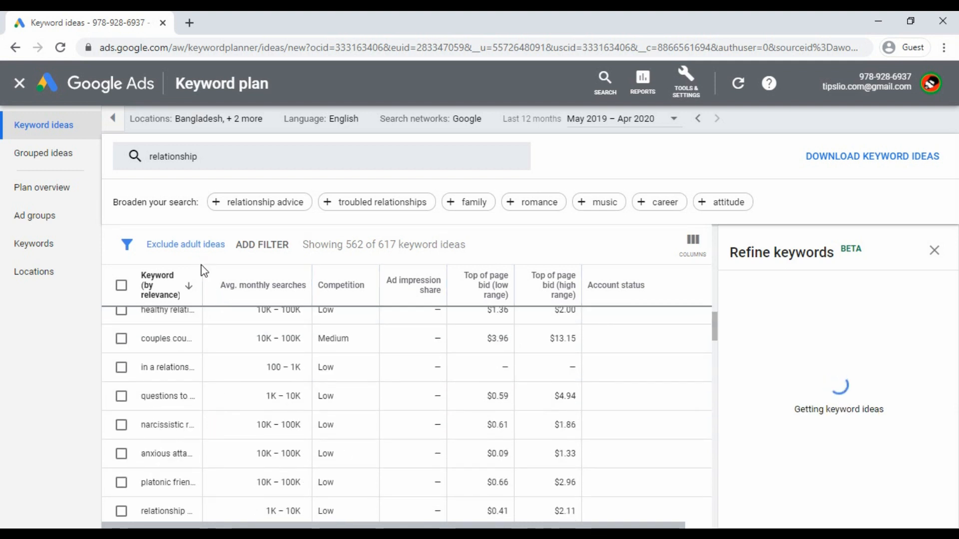
{"action": "left_click_drag", "start_coordinate": [204, 268], "coordinate": [281, 273]}
{"action": "scroll", "coordinate": [290, 431], "scroll_direction": "up", "scroll_amount": 15}
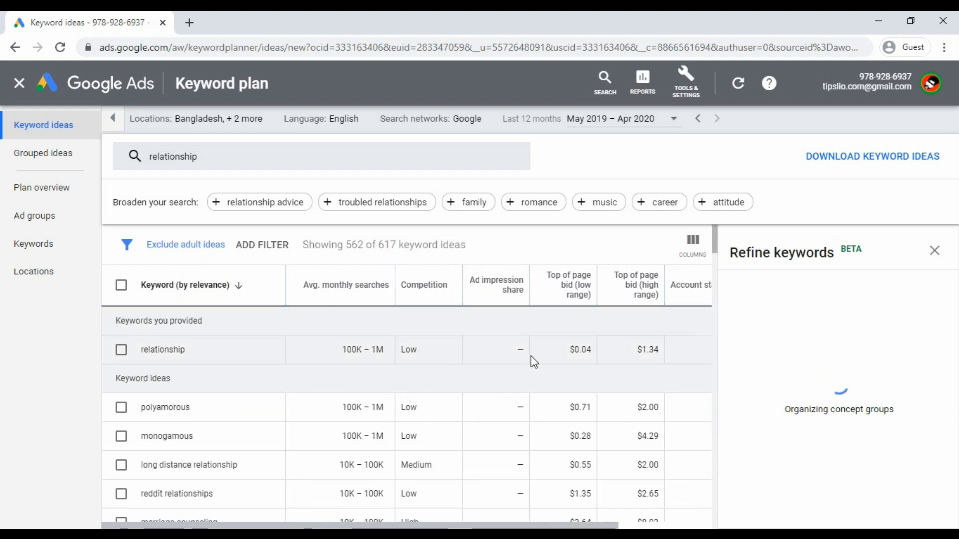
{"action": "scroll", "coordinate": [343, 404], "scroll_direction": "down", "scroll_amount": 5}
{"action": "scroll", "coordinate": [340, 402], "scroll_direction": "up", "scroll_amount": 5}
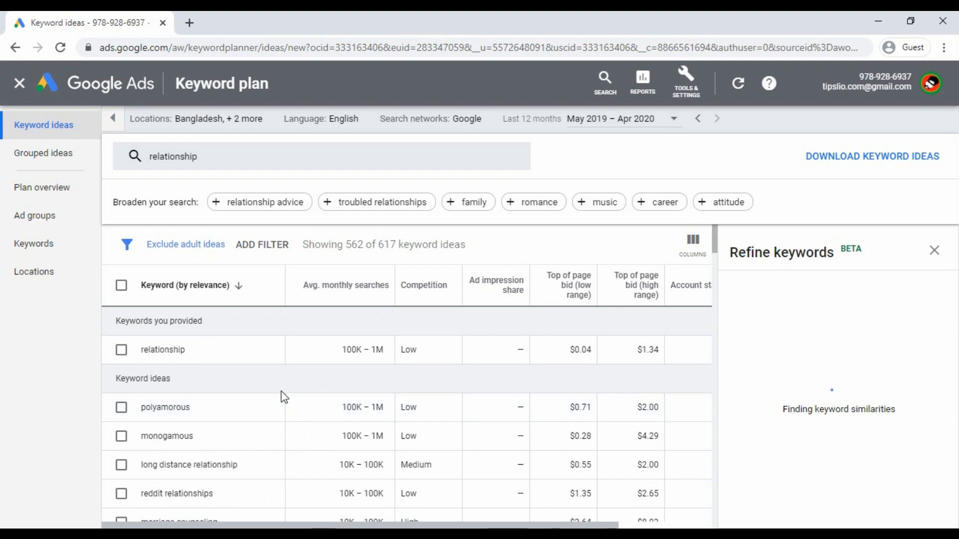
{"action": "scroll", "coordinate": [141, 380], "scroll_direction": "down", "scroll_amount": 15}
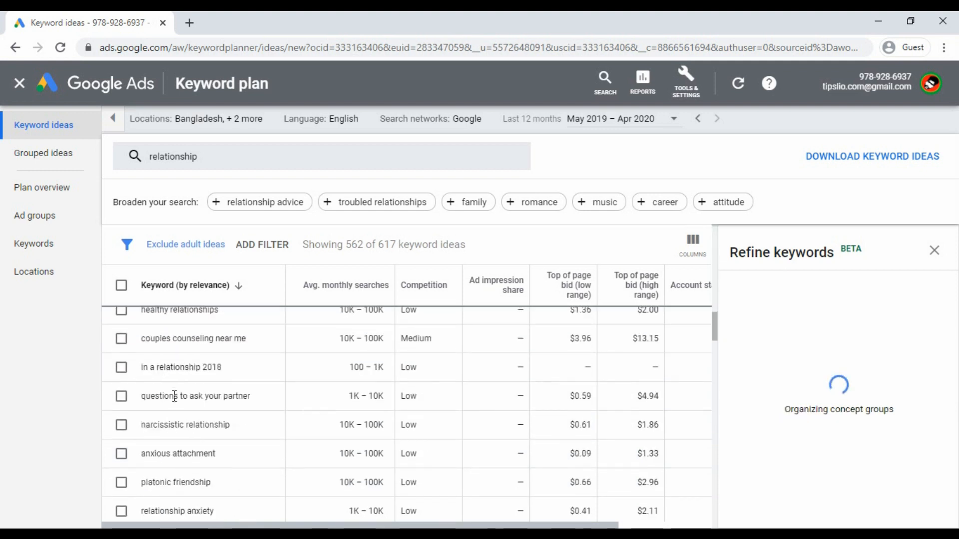
{"action": "scroll", "coordinate": [175, 396], "scroll_direction": "down", "scroll_amount": 17}
{"action": "scroll", "coordinate": [179, 395], "scroll_direction": "up", "scroll_amount": 19}
{"action": "scroll", "coordinate": [190, 395], "scroll_direction": "up", "scroll_amount": 10}
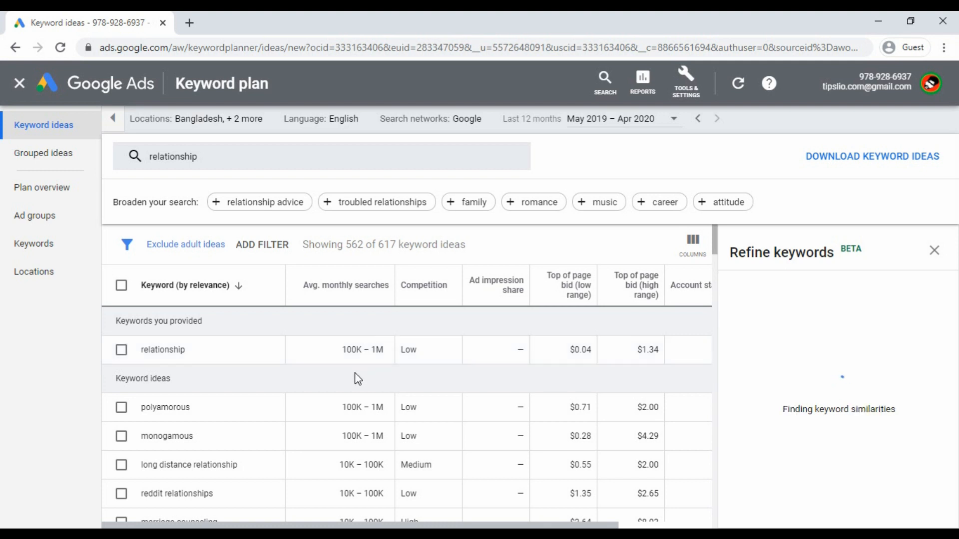
- Highlight relationship's 100K–1M monthly search range, then close the Refine keywords panel
{"action": "left_click_drag", "start_coordinate": [336, 349], "coordinate": [387, 352]}
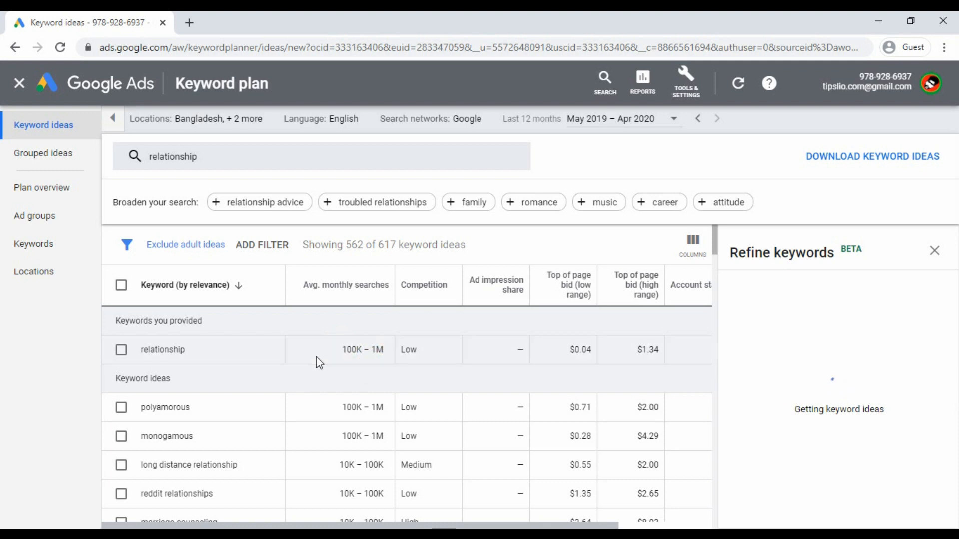
{"action": "left_click_drag", "start_coordinate": [334, 347], "coordinate": [385, 348]}
{"action": "left_click", "coordinate": [372, 382]}
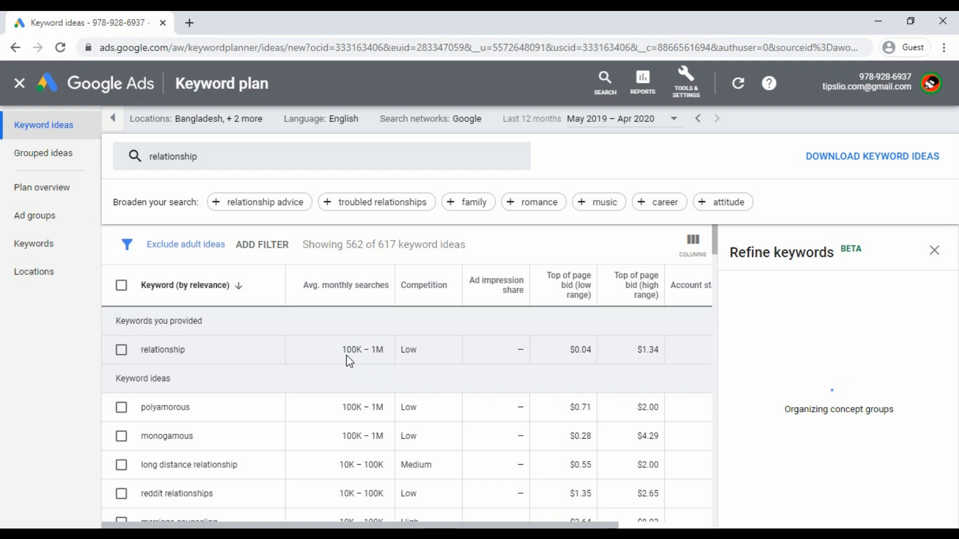
{"action": "left_click_drag", "start_coordinate": [343, 349], "coordinate": [387, 360]}
{"action": "left_click", "coordinate": [356, 374]}
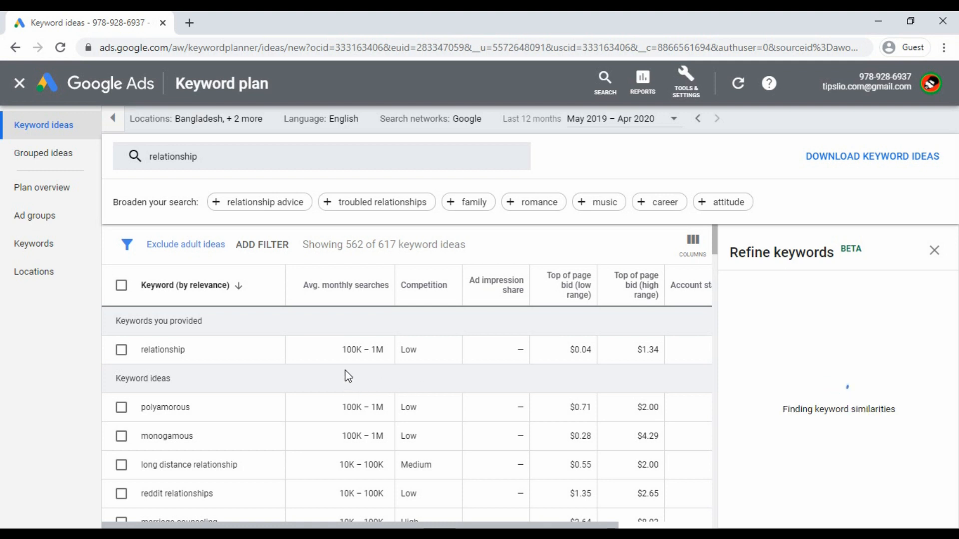
{"action": "left_click_drag", "start_coordinate": [341, 348], "coordinate": [378, 348]}
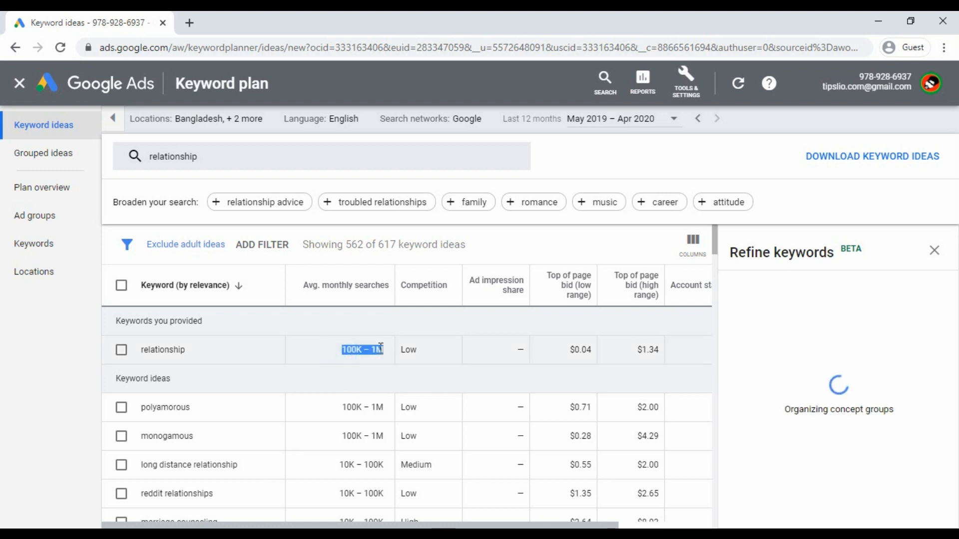
{"action": "left_click", "coordinate": [360, 370]}
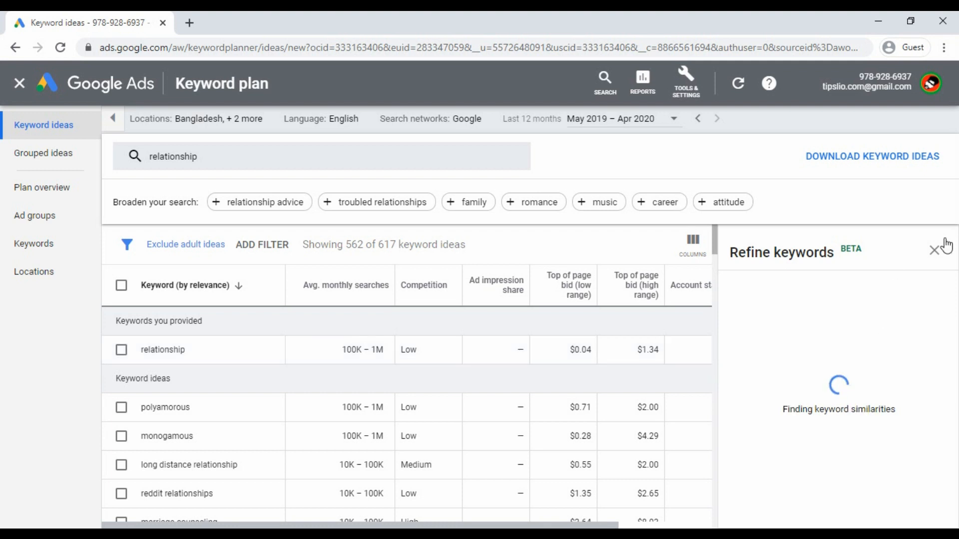
{"action": "left_click", "coordinate": [935, 250]}
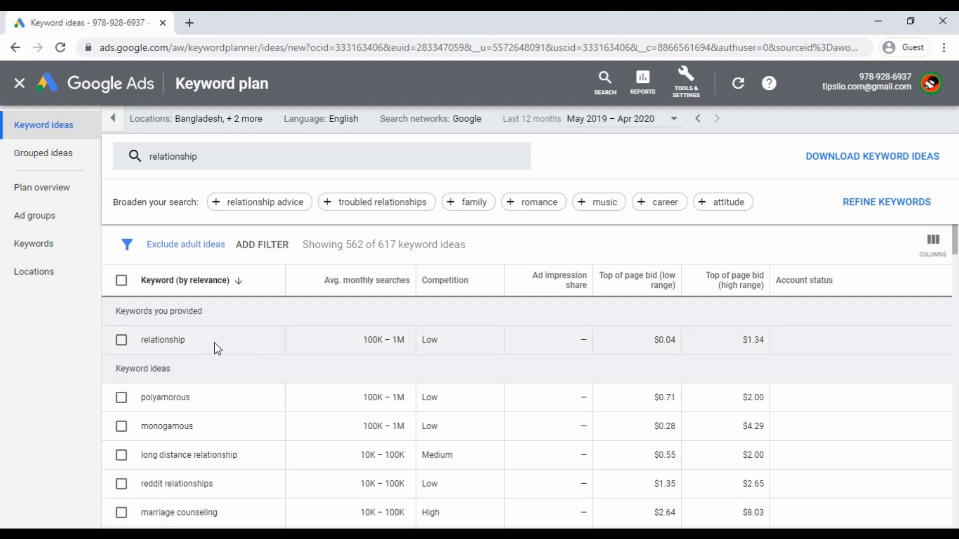
- Review the relationship ideas, then edit locations (Bangladesh, India, United States)
{"action": "left_click_drag", "start_coordinate": [215, 342], "coordinate": [125, 345]}
{"action": "left_click", "coordinate": [216, 362]}
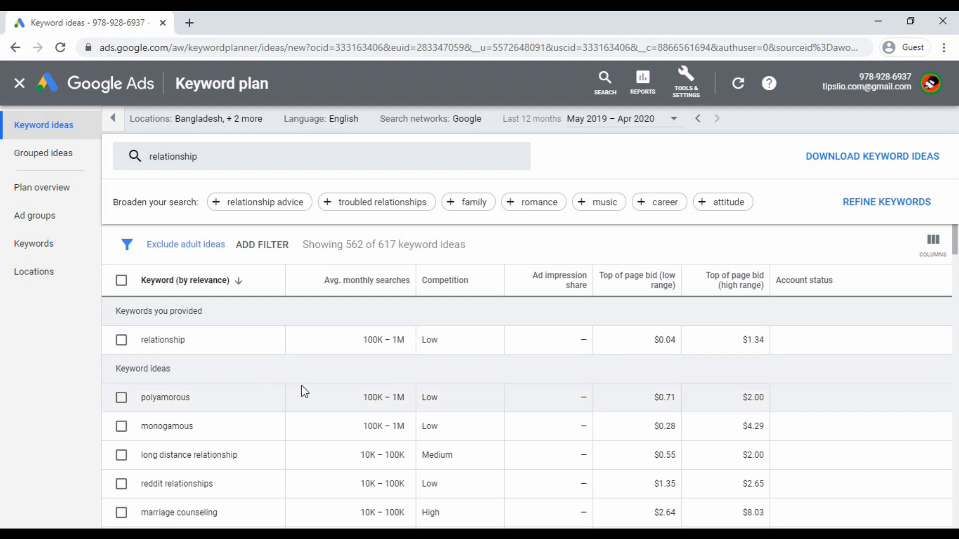
{"action": "scroll", "coordinate": [314, 382], "scroll_direction": "down", "scroll_amount": 5}
{"action": "scroll", "coordinate": [313, 379], "scroll_direction": "up", "scroll_amount": 5}
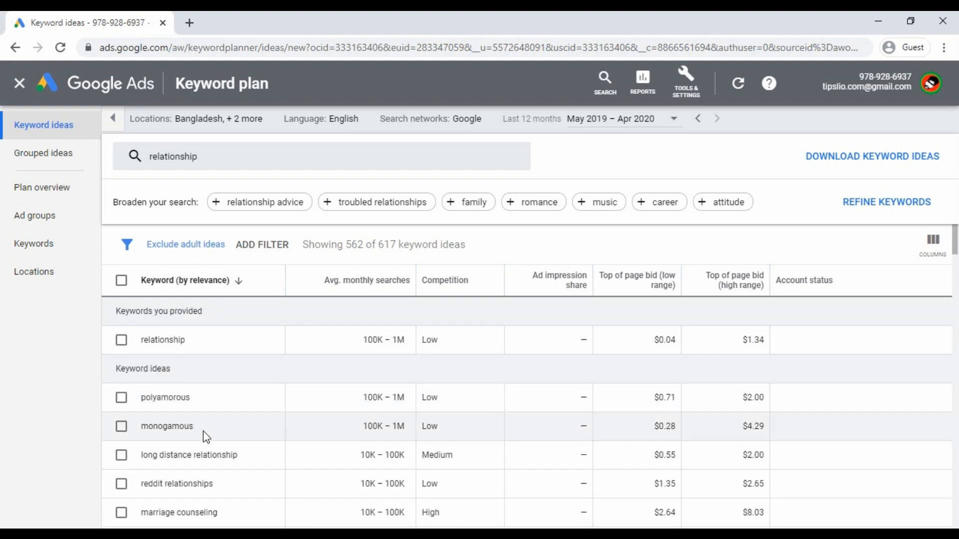
{"action": "scroll", "coordinate": [206, 430], "scroll_direction": "down", "scroll_amount": 10}
{"action": "scroll", "coordinate": [208, 422], "scroll_direction": "up", "scroll_amount": 10}
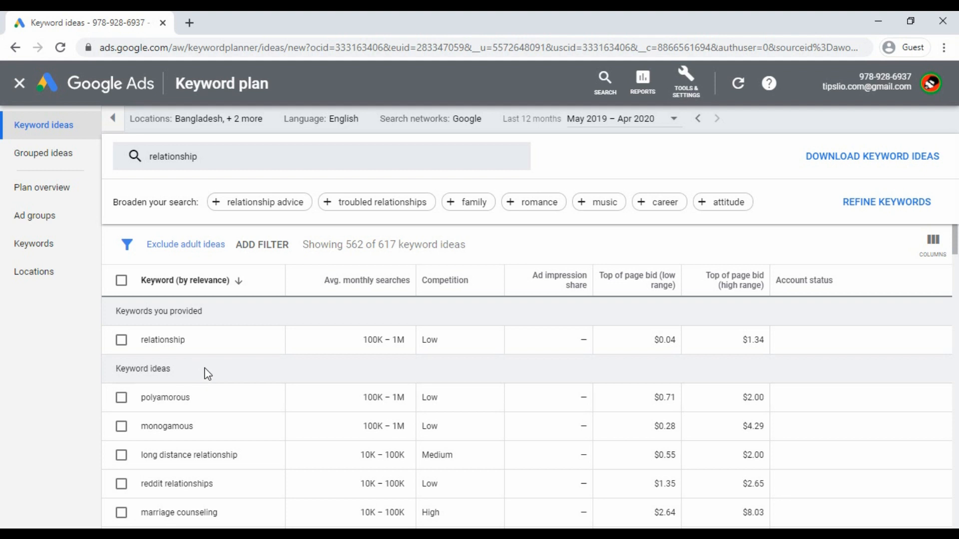
{"action": "scroll", "coordinate": [317, 419], "scroll_direction": "down", "scroll_amount": 5}
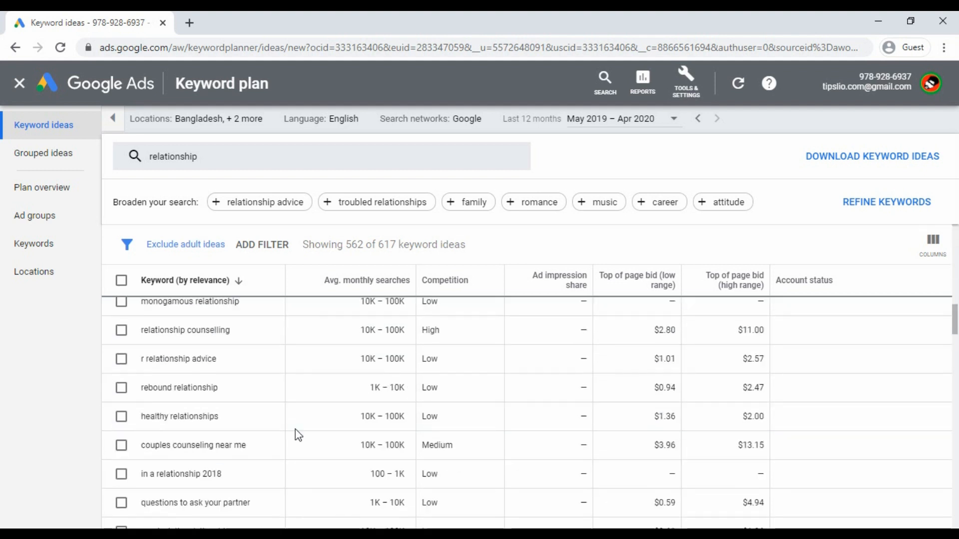
{"action": "scroll", "coordinate": [297, 430], "scroll_direction": "up", "scroll_amount": 6}
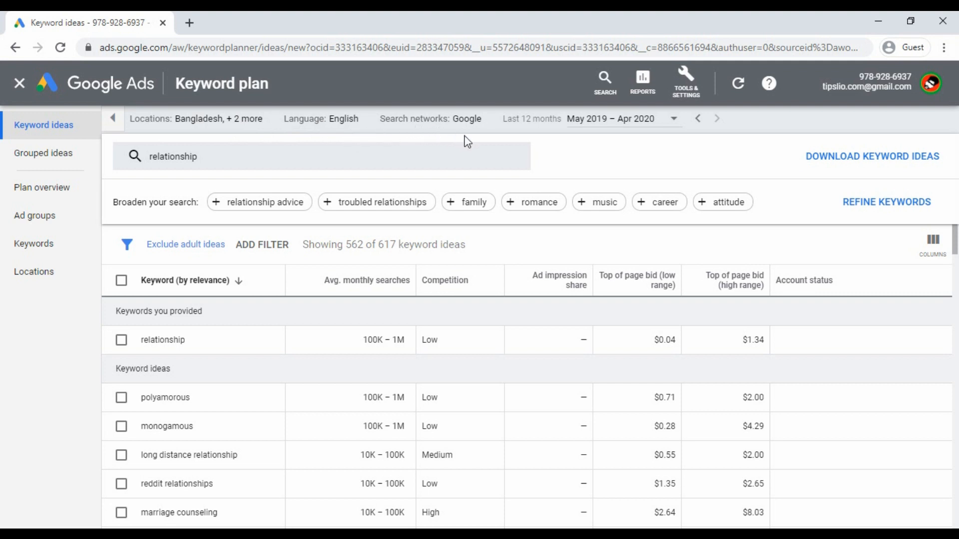
{"action": "left_click", "coordinate": [270, 120]}
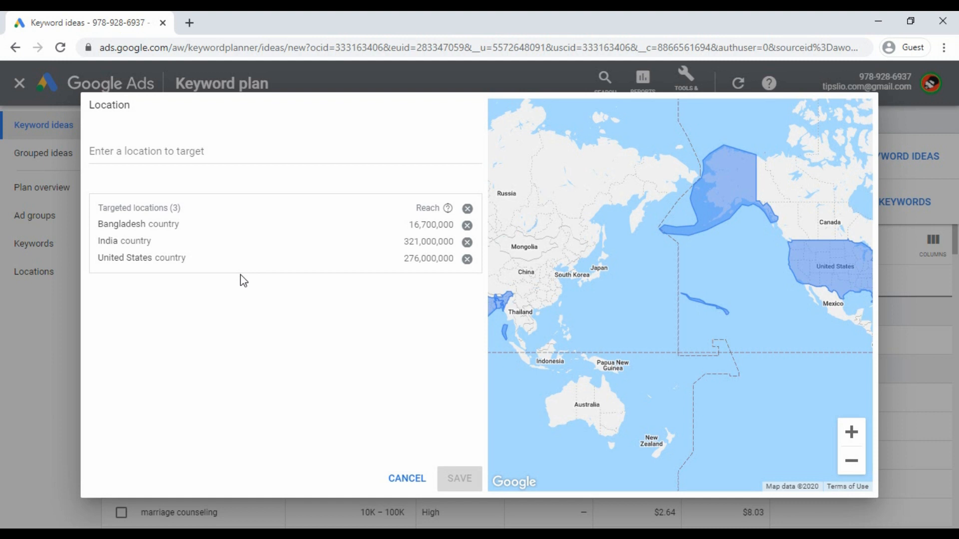
{"action": "left_click", "coordinate": [166, 152]}
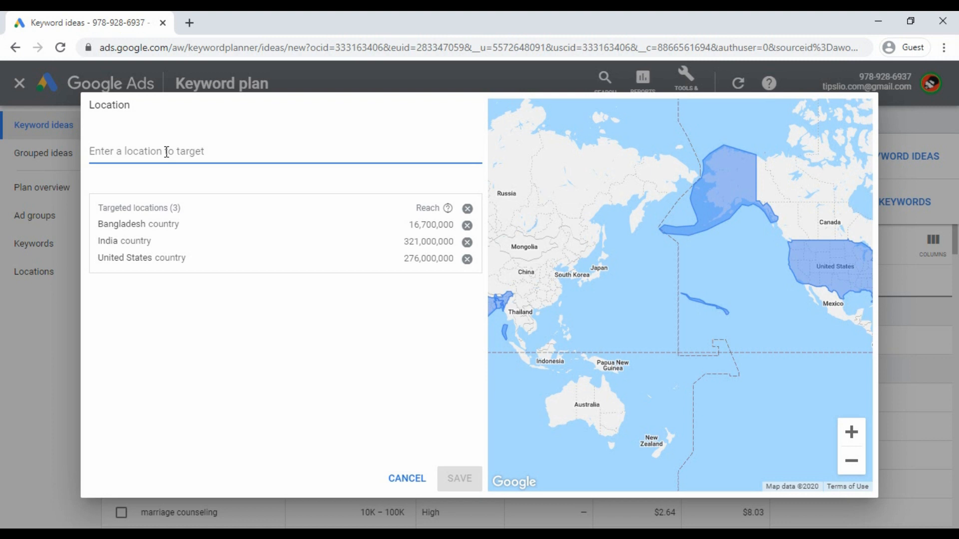
{"action": "type", "text": "unitr"}
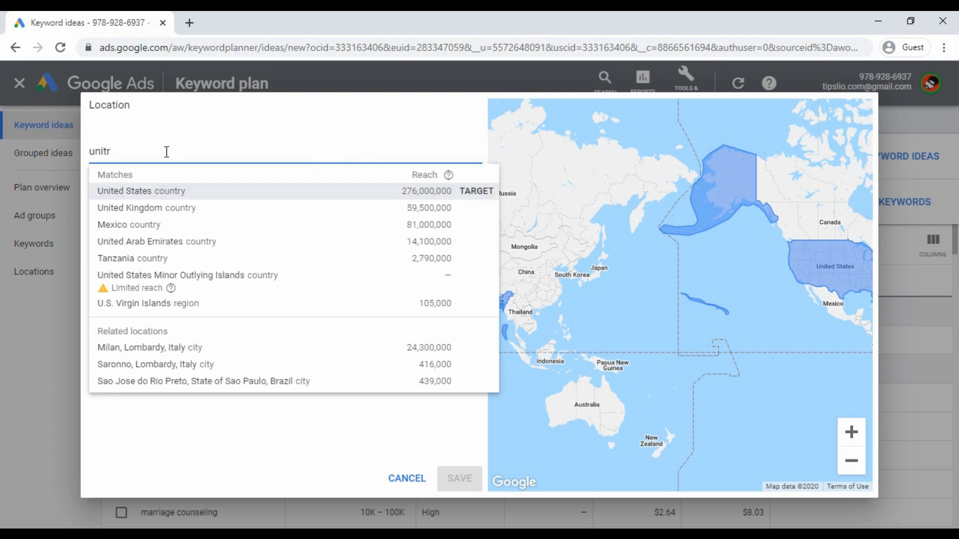
{"action": "key", "text": "Down"}
{"action": "key", "text": "Return"}
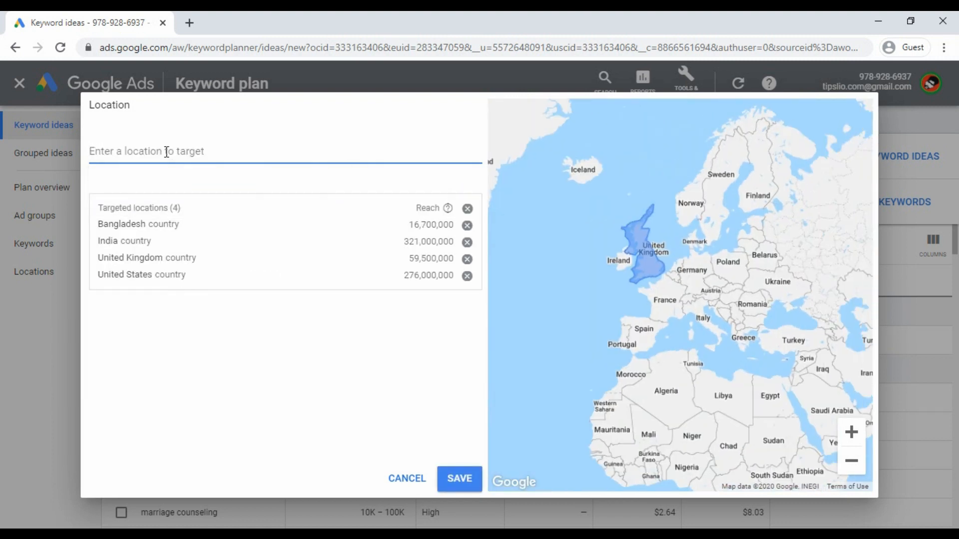
{"action": "left_click", "coordinate": [460, 480]}
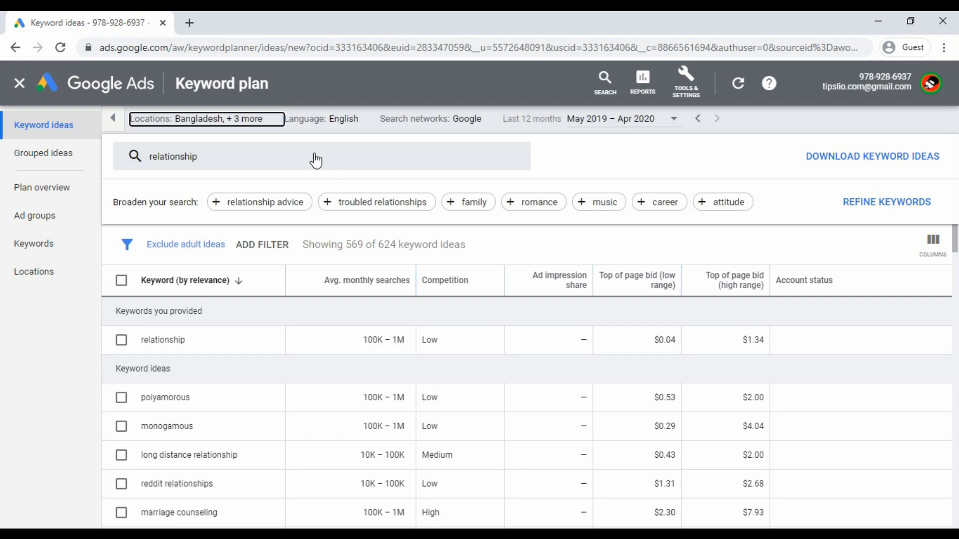
{"action": "left_click", "coordinate": [274, 120]}
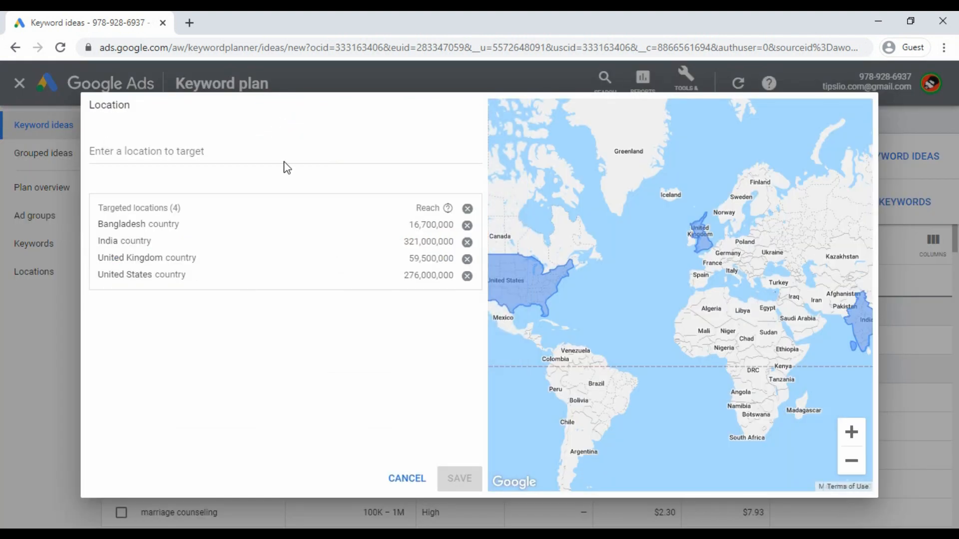
{"action": "left_click", "coordinate": [235, 146]}
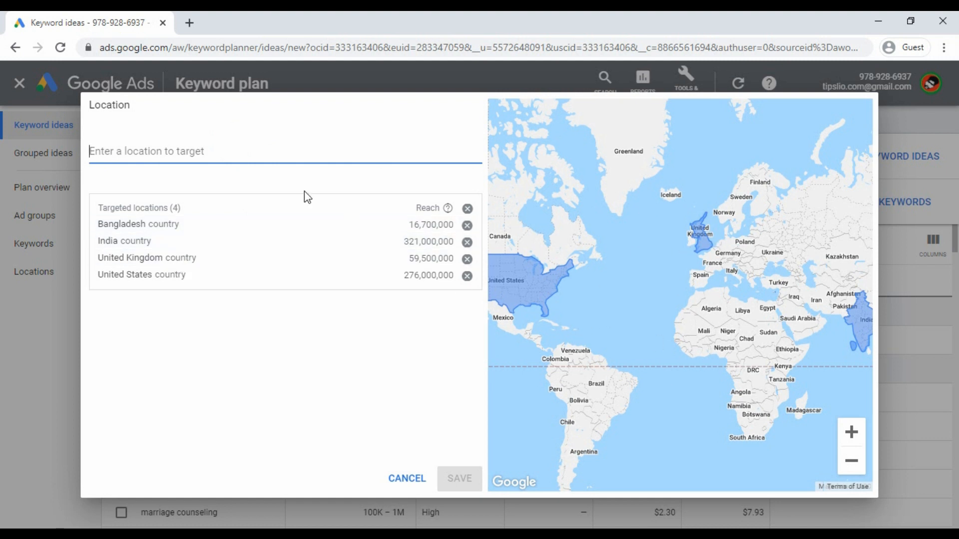
{"action": "left_click", "coordinate": [175, 152]}
{"action": "left_click", "coordinate": [181, 154]}
{"action": "left_click", "coordinate": [420, 478]}
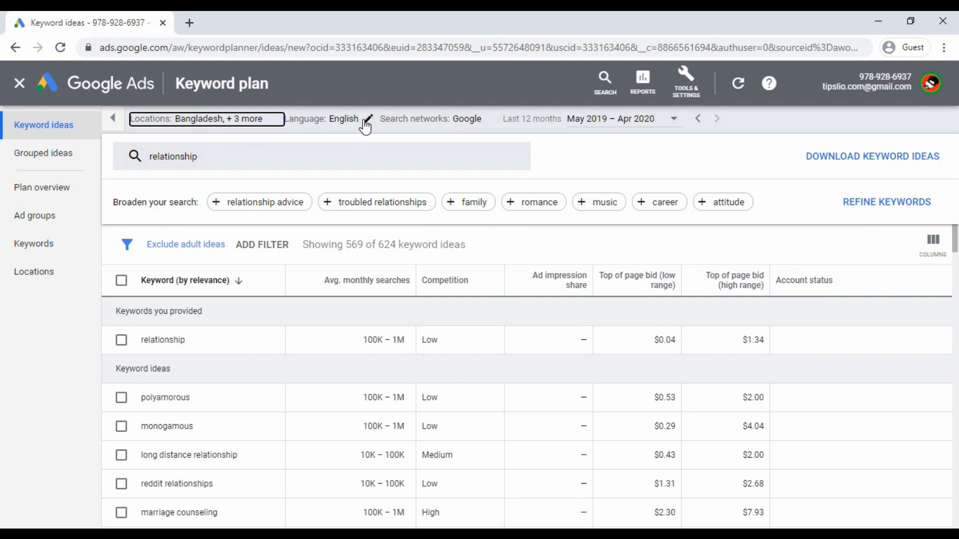
{"action": "left_click", "coordinate": [370, 124]}
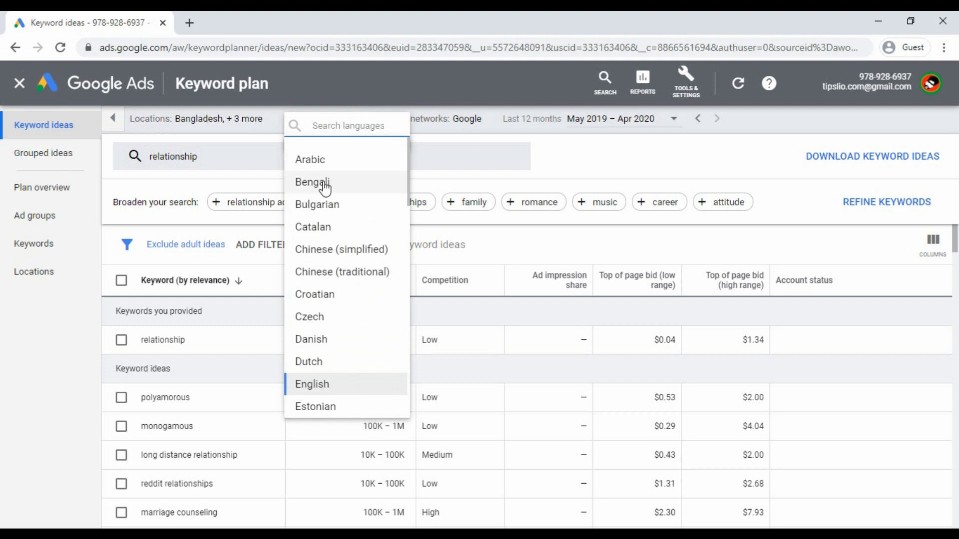
{"action": "left_click", "coordinate": [341, 393]}
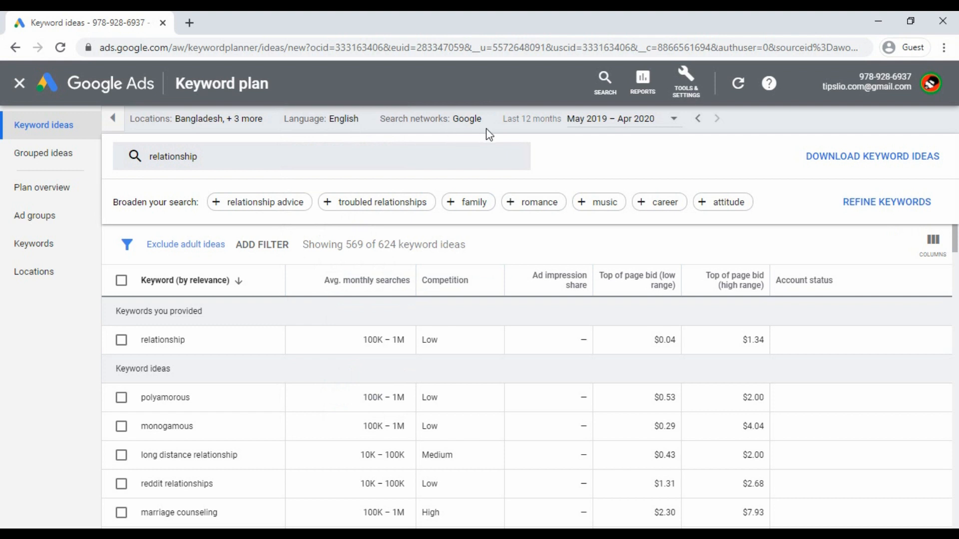
{"action": "left_click", "coordinate": [494, 118]}
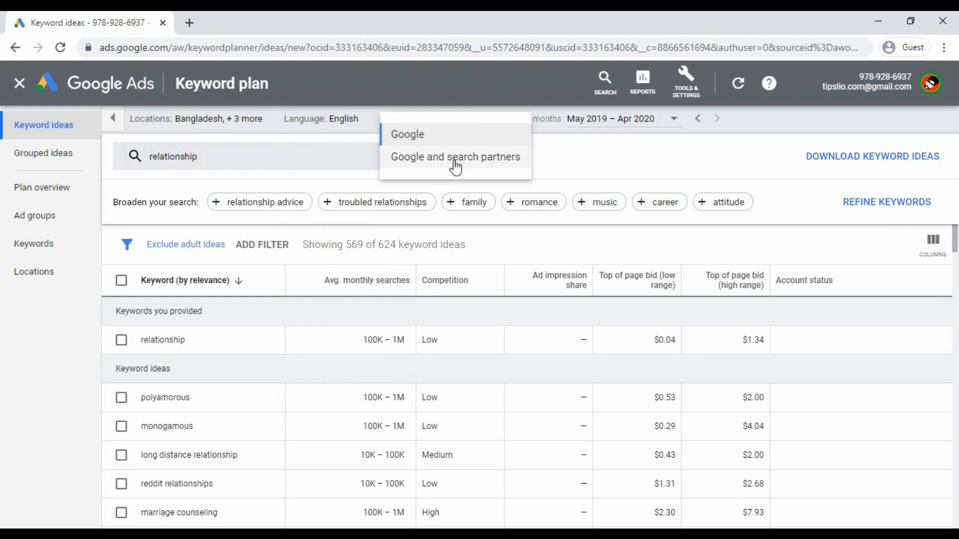
{"action": "left_click", "coordinate": [548, 149]}
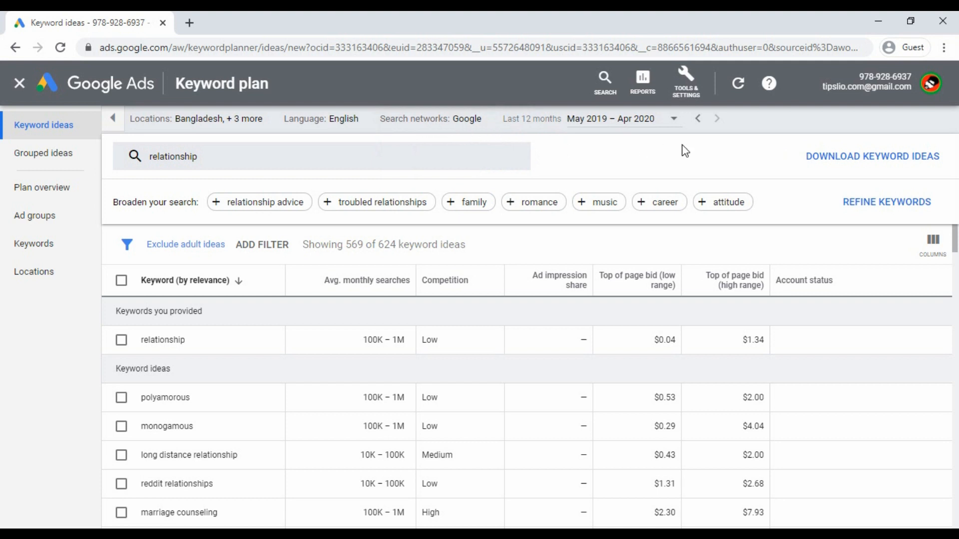
{"action": "left_click", "coordinate": [678, 120]}
{"action": "left_click", "coordinate": [470, 153]}
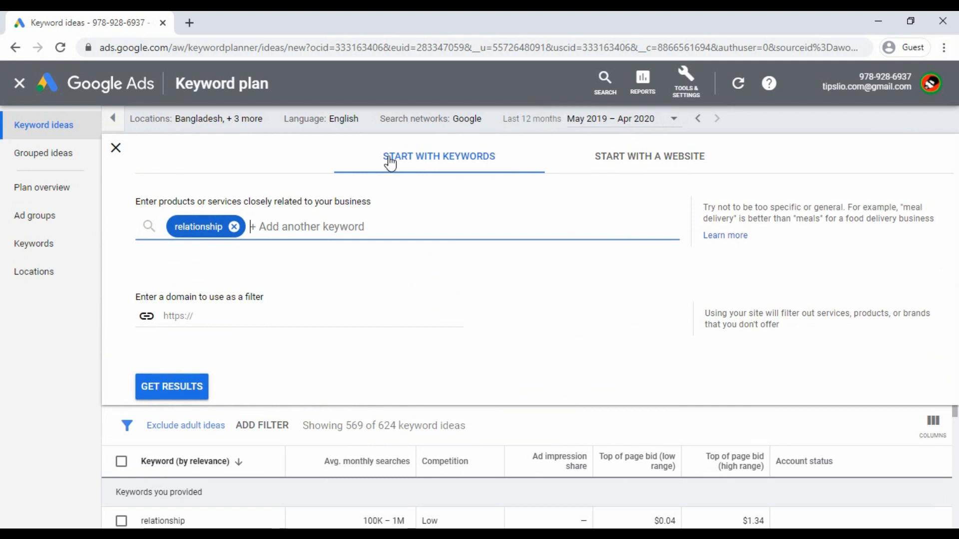
{"action": "left_click", "coordinate": [117, 145]}
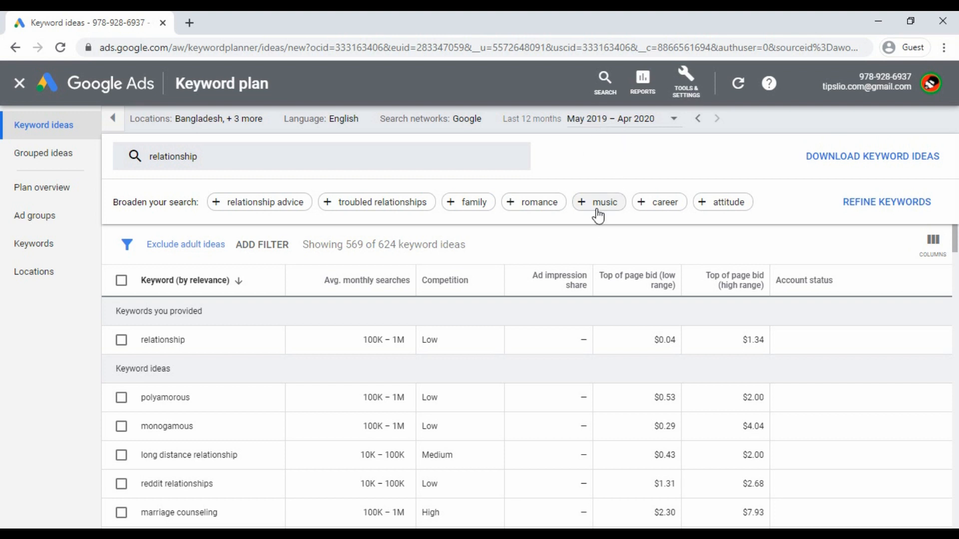
{"action": "left_click", "coordinate": [208, 164]}
{"action": "left_click", "coordinate": [274, 225]}
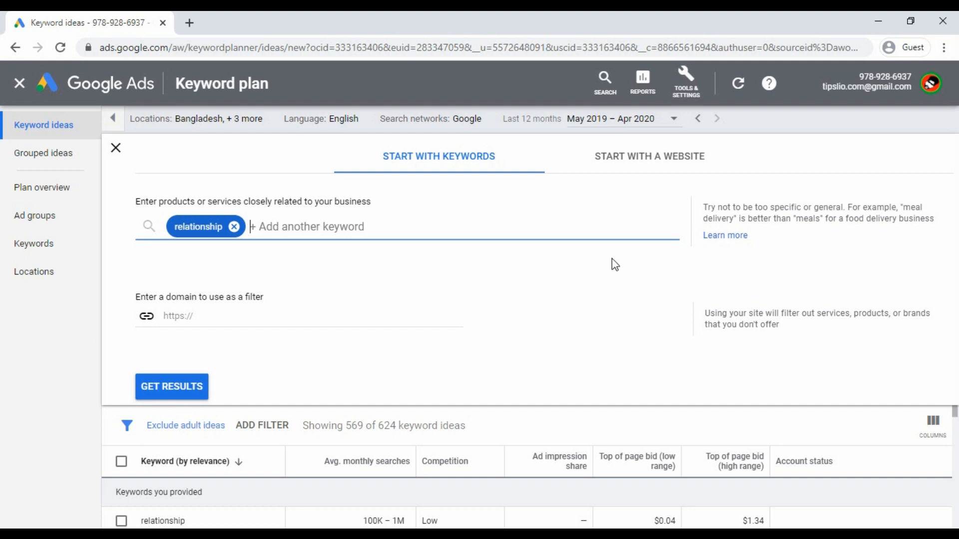
{"action": "left_click", "coordinate": [116, 148]}
{"action": "scroll", "coordinate": [359, 260], "scroll_direction": "down", "scroll_amount": 3}
{"action": "scroll", "coordinate": [256, 310], "scroll_direction": "up", "scroll_amount": 3}
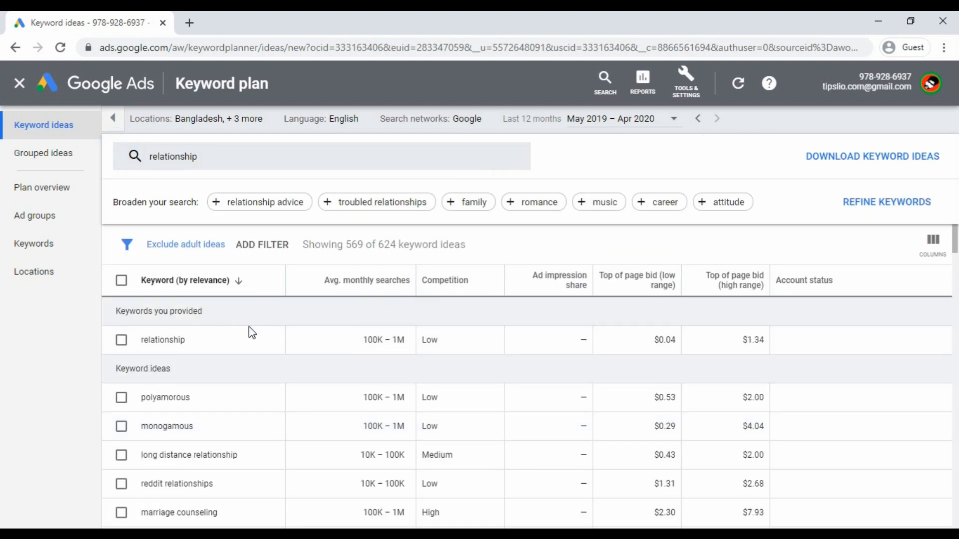
- Highlight the relationship row's keyword, search volume, Low competition and $1.34 bid values
{"action": "left_click_drag", "start_coordinate": [188, 349], "coordinate": [142, 347]}
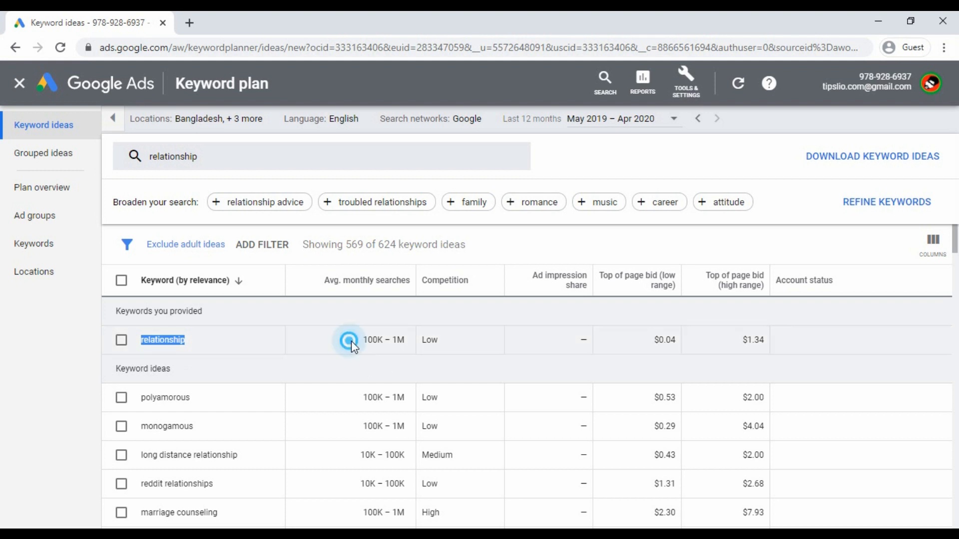
{"action": "left_click_drag", "start_coordinate": [349, 341], "coordinate": [404, 342]}
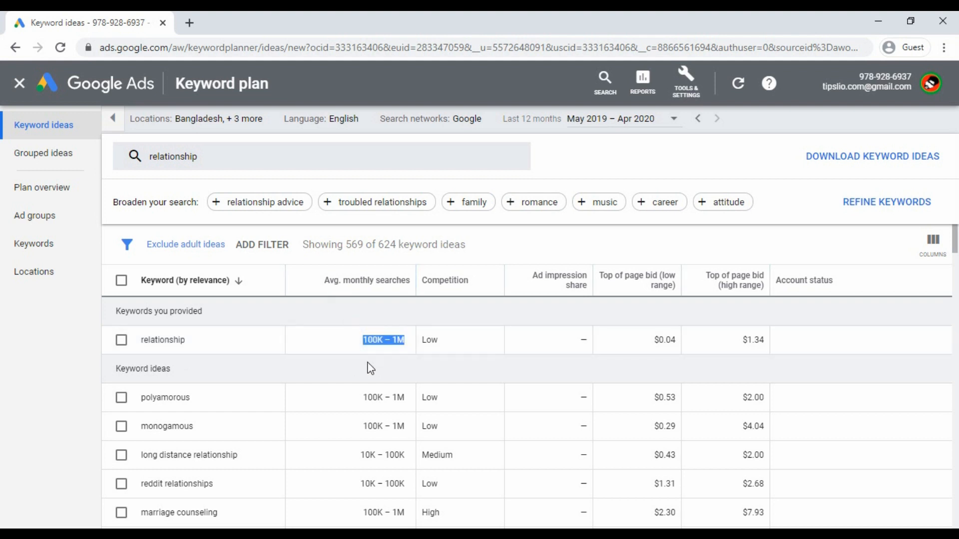
{"action": "left_click", "coordinate": [348, 344]}
{"action": "left_click_drag", "start_coordinate": [444, 349], "coordinate": [420, 344]}
{"action": "left_click", "coordinate": [457, 347]}
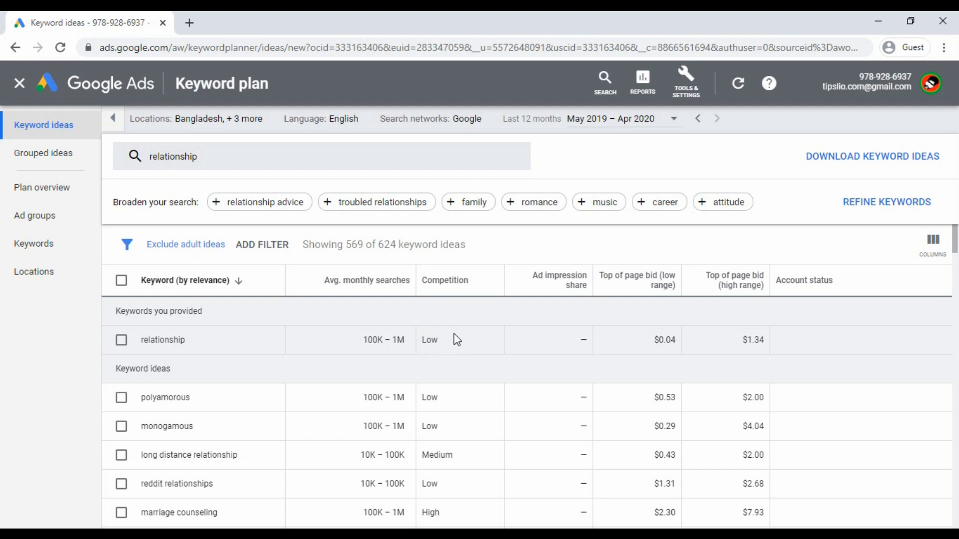
{"action": "left_click_drag", "start_coordinate": [456, 339], "coordinate": [423, 338]}
{"action": "left_click_drag", "start_coordinate": [458, 351], "coordinate": [424, 349]}
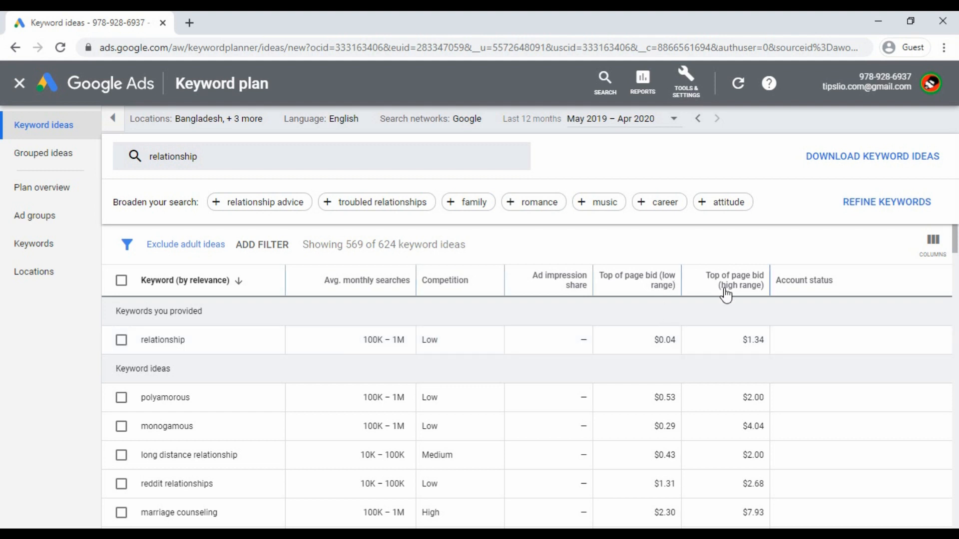
{"action": "mouse_move", "coordinate": [724, 290]}
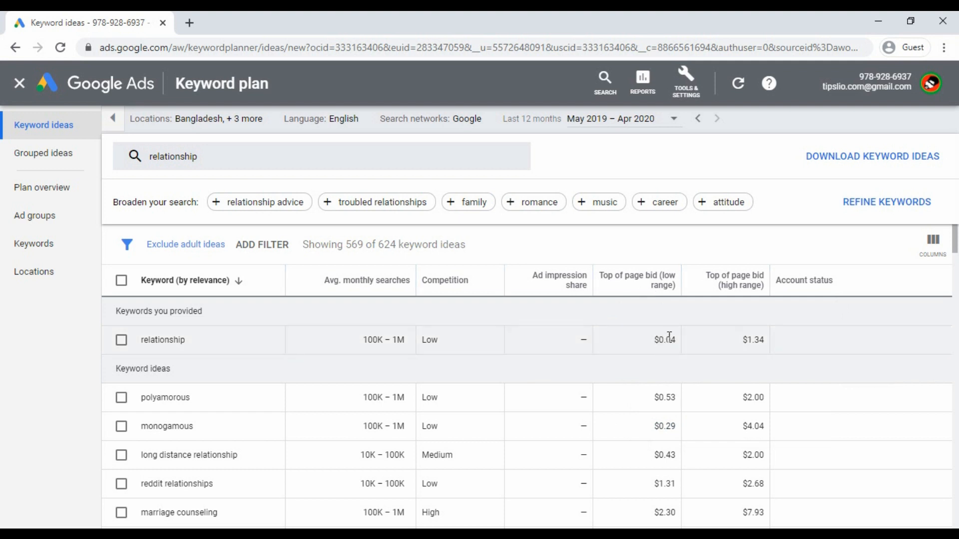
{"action": "left_click_drag", "start_coordinate": [746, 341], "coordinate": [766, 340]}
{"action": "left_click", "coordinate": [746, 363]}
- Scroll the keyword ideas, highlight 'long distance love', and open a new browser tab
{"action": "scroll", "coordinate": [777, 312], "scroll_direction": "down", "scroll_amount": 2}
{"action": "scroll", "coordinate": [777, 343], "scroll_direction": "up", "scroll_amount": 2}
{"action": "scroll", "coordinate": [749, 422], "scroll_direction": "down", "scroll_amount": 10}
{"action": "scroll", "coordinate": [752, 470], "scroll_direction": "up", "scroll_amount": 8}
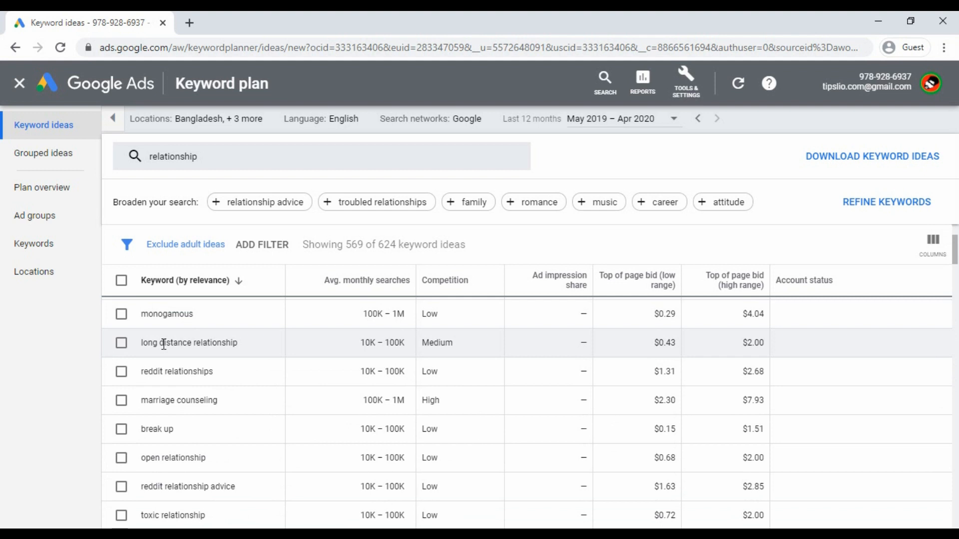
{"action": "scroll", "coordinate": [175, 355], "scroll_direction": "up", "scroll_amount": 2}
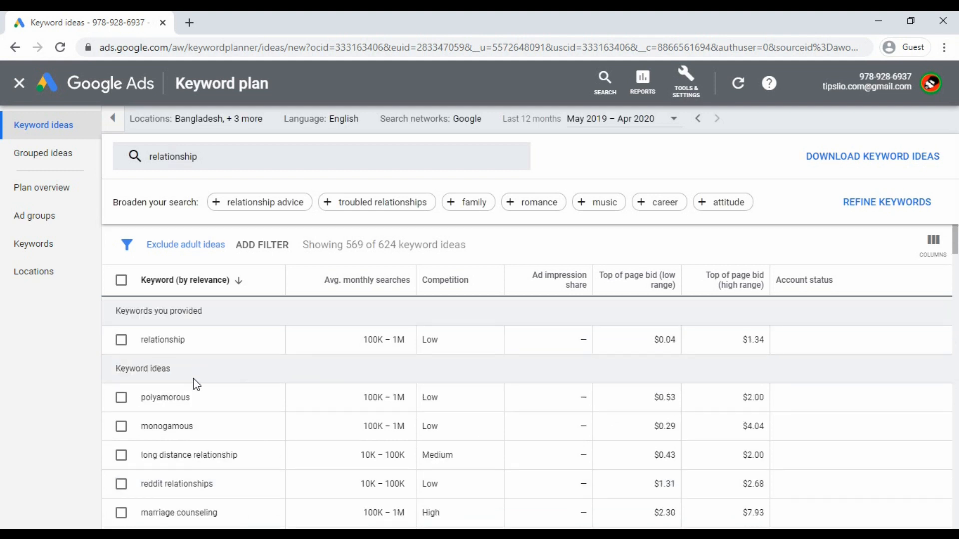
{"action": "scroll", "coordinate": [196, 385], "scroll_direction": "down", "scroll_amount": 10}
{"action": "scroll", "coordinate": [205, 430], "scroll_direction": "down", "scroll_amount": 10}
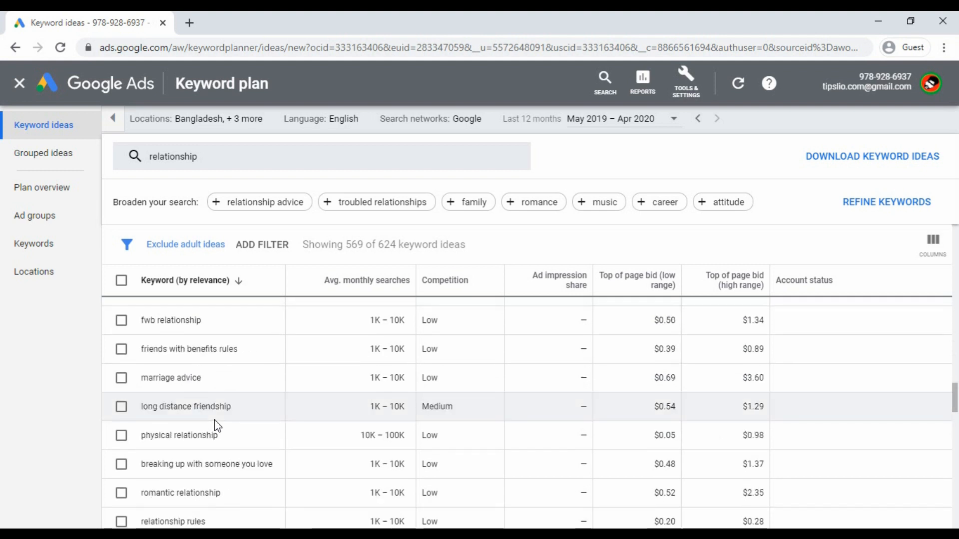
{"action": "scroll", "coordinate": [222, 428], "scroll_direction": "down", "scroll_amount": 3}
{"action": "left_click_drag", "start_coordinate": [216, 381], "coordinate": [134, 388]}
{"action": "left_click", "coordinate": [225, 385]}
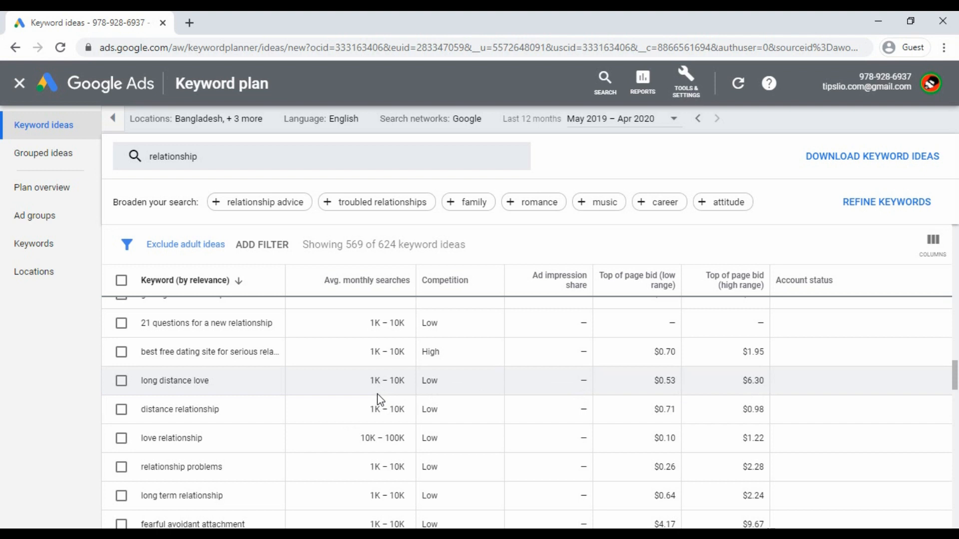
{"action": "left_click", "coordinate": [189, 23]}
{"action": "left_click", "coordinate": [252, 51]}
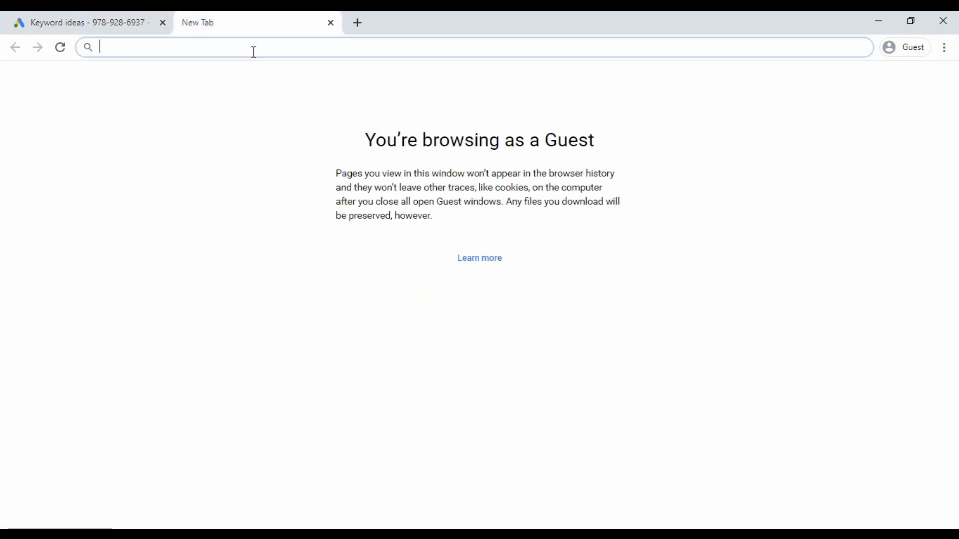
- Search Google for 'nail paterl', load neilpatel.com, then return to the Keyword ideas tab
{"action": "type", "text": "nail pa"}
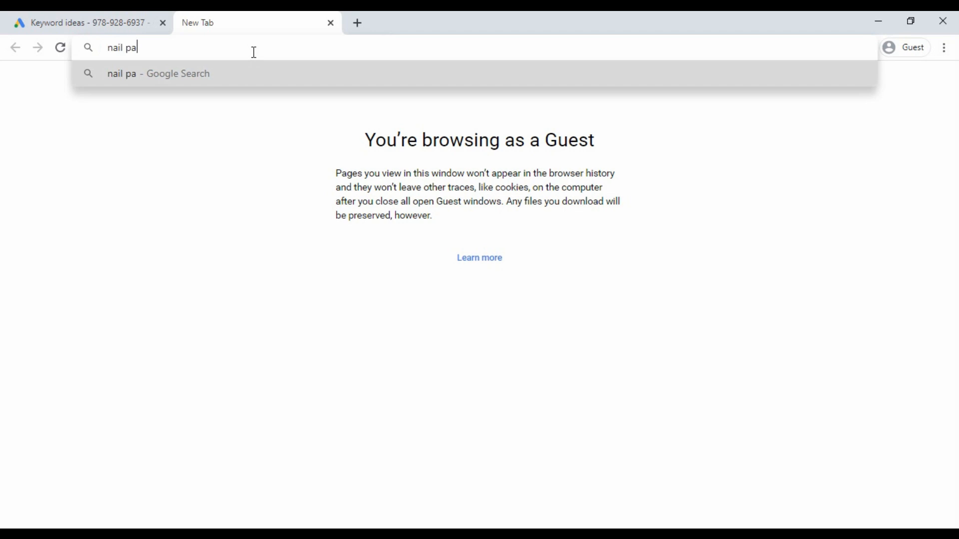
{"action": "type", "text": "terl"}
{"action": "key", "text": "Return"}
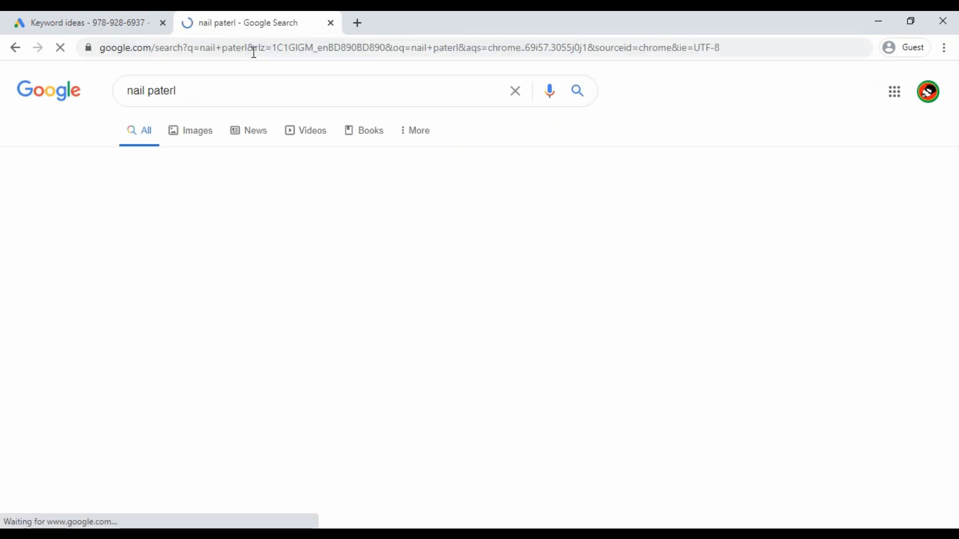
{"action": "left_click", "coordinate": [208, 258]}
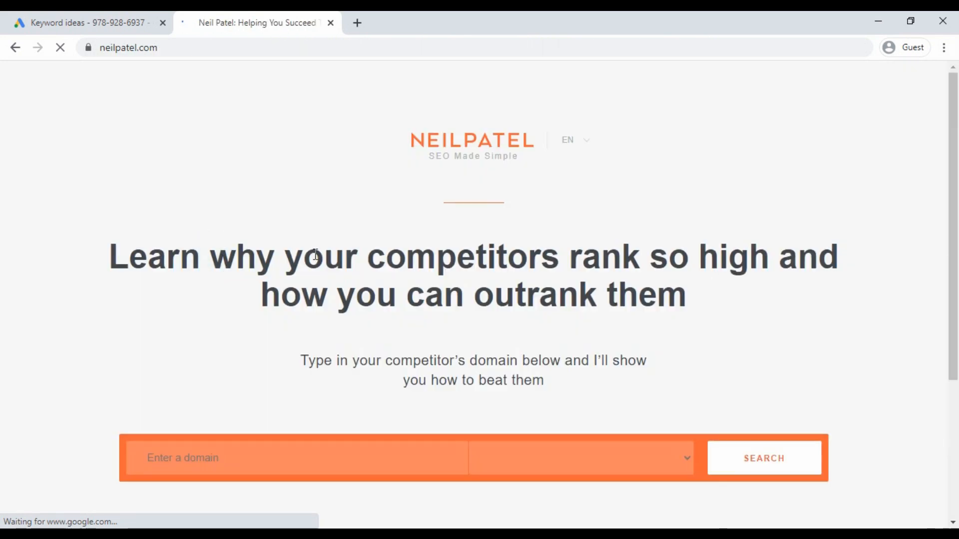
{"action": "scroll", "coordinate": [589, 350], "scroll_direction": "down", "scroll_amount": 4}
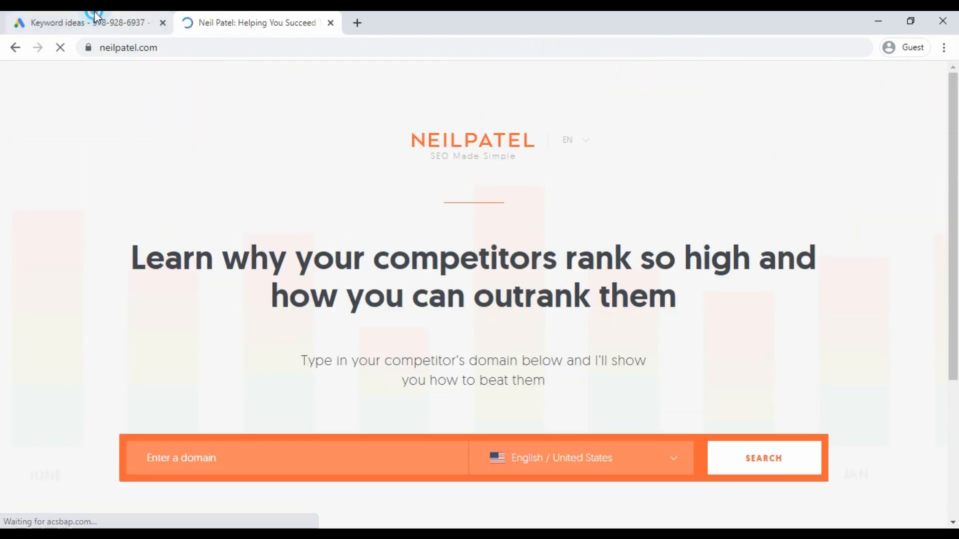
{"action": "left_click", "coordinate": [89, 21]}
{"action": "scroll", "coordinate": [244, 349], "scroll_direction": "up", "scroll_amount": 10}
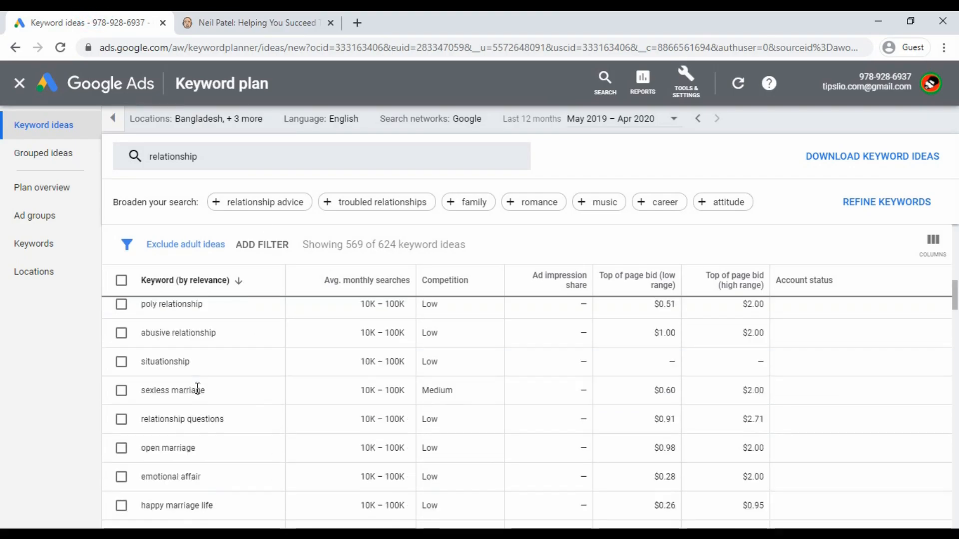
- Copy 'open marriage' from the keyword ideas into the neilpatel.com search field
{"action": "scroll", "coordinate": [244, 372], "scroll_direction": "up", "scroll_amount": 8}
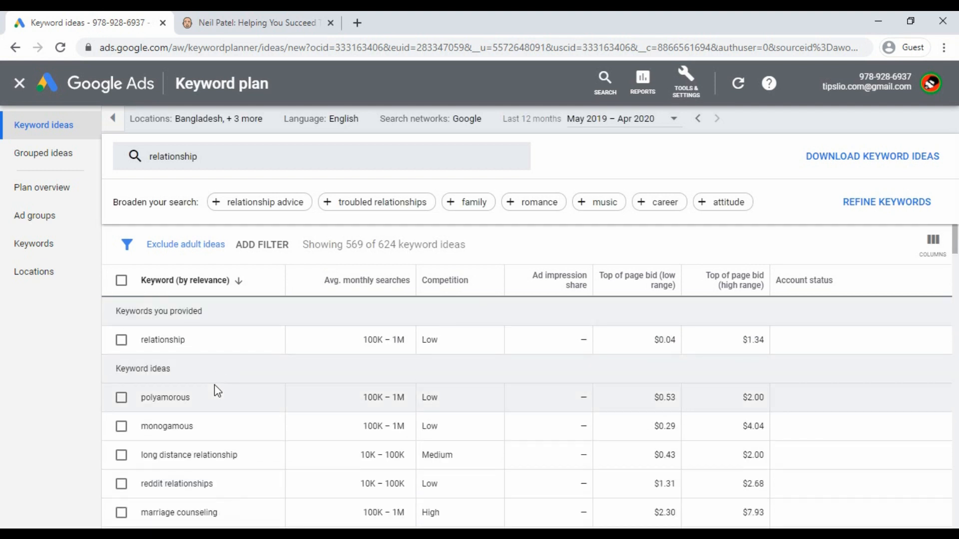
{"action": "scroll", "coordinate": [219, 391], "scroll_direction": "down", "scroll_amount": 10}
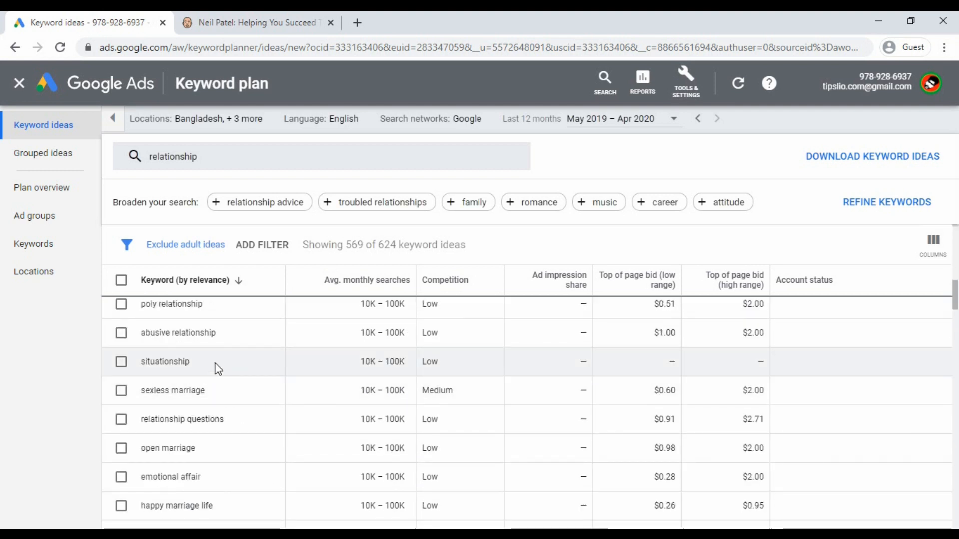
{"action": "scroll", "coordinate": [212, 479], "scroll_direction": "down", "scroll_amount": 2}
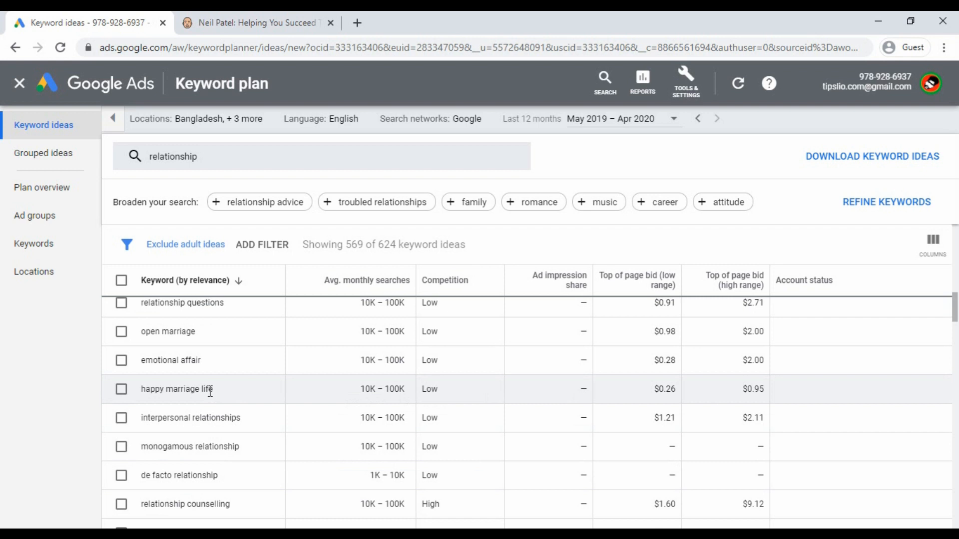
{"action": "left_click_drag", "start_coordinate": [207, 343], "coordinate": [148, 341]}
{"action": "key", "text": "ctrl+c"}
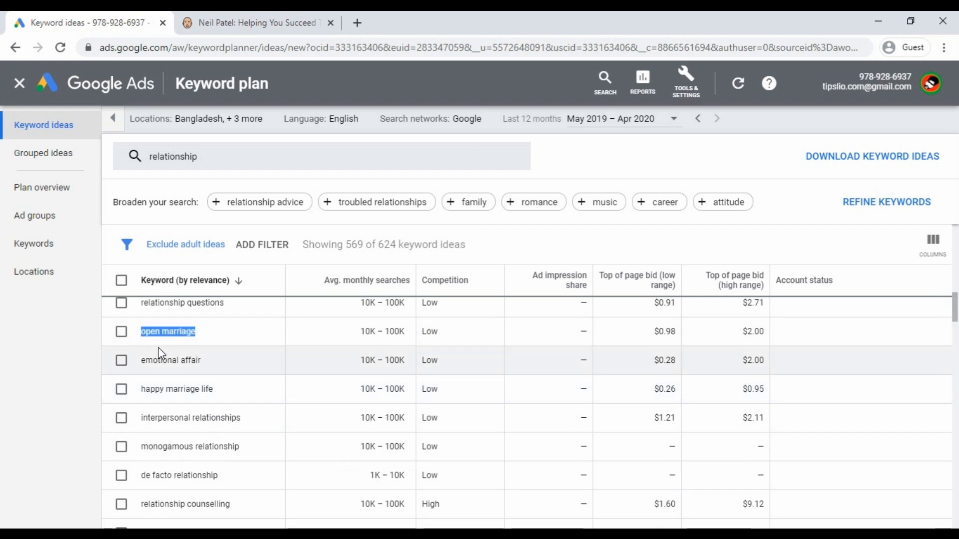
{"action": "left_click", "coordinate": [215, 20]}
{"action": "left_click", "coordinate": [263, 463]}
{"action": "key", "text": "ctrl+v"}
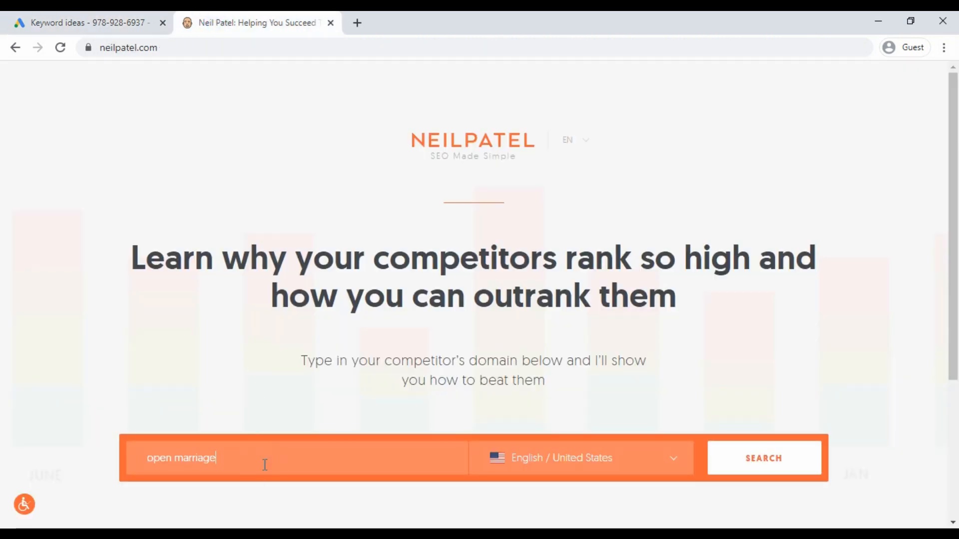
- Search 'open marriage' in Ubersuggest (9,900 volume, SEO difficulty 24, $1.17 CPC), then return to Keyword Planner
{"action": "scroll", "coordinate": [267, 386], "scroll_direction": "down", "scroll_amount": 2}
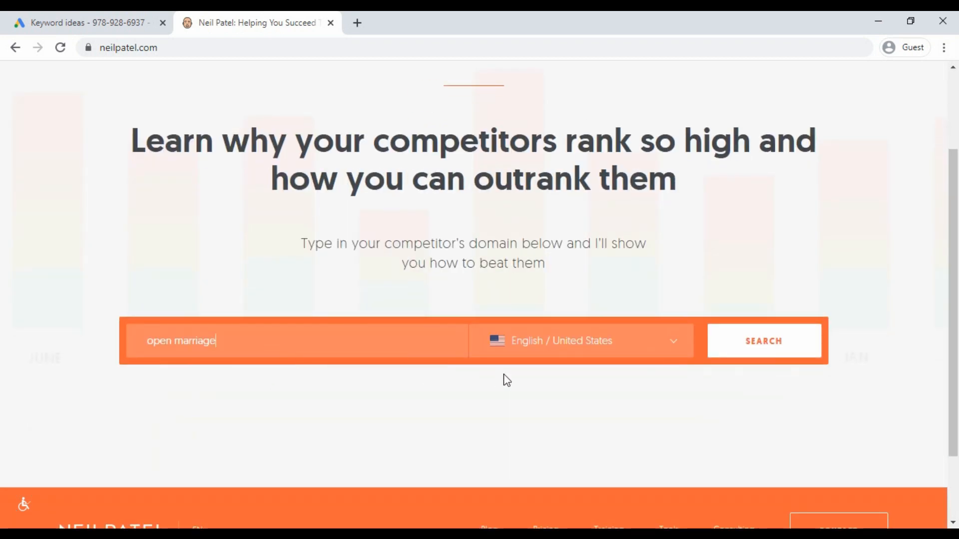
{"action": "left_click", "coordinate": [758, 350]}
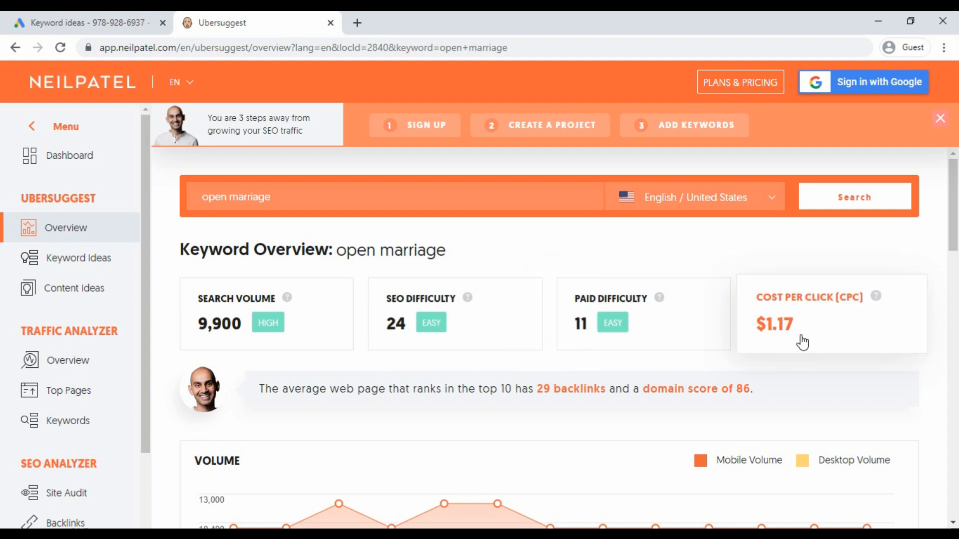
{"action": "scroll", "coordinate": [804, 339], "scroll_direction": "down", "scroll_amount": 4}
{"action": "scroll", "coordinate": [811, 314], "scroll_direction": "up", "scroll_amount": 4}
{"action": "scroll", "coordinate": [813, 300], "scroll_direction": "down", "scroll_amount": 4}
{"action": "scroll", "coordinate": [807, 306], "scroll_direction": "up", "scroll_amount": 4}
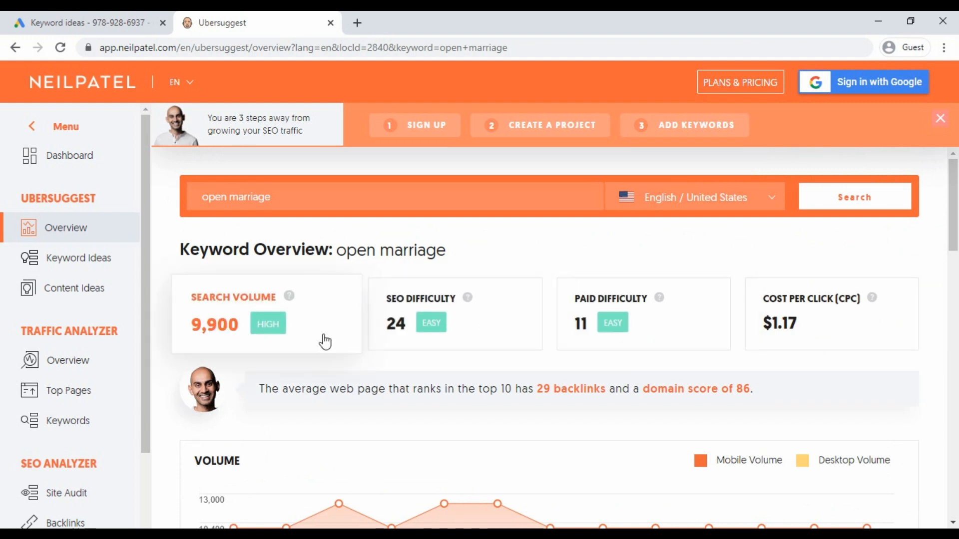
{"action": "left_click", "coordinate": [106, 22]}
{"action": "left_click", "coordinate": [581, 159]}
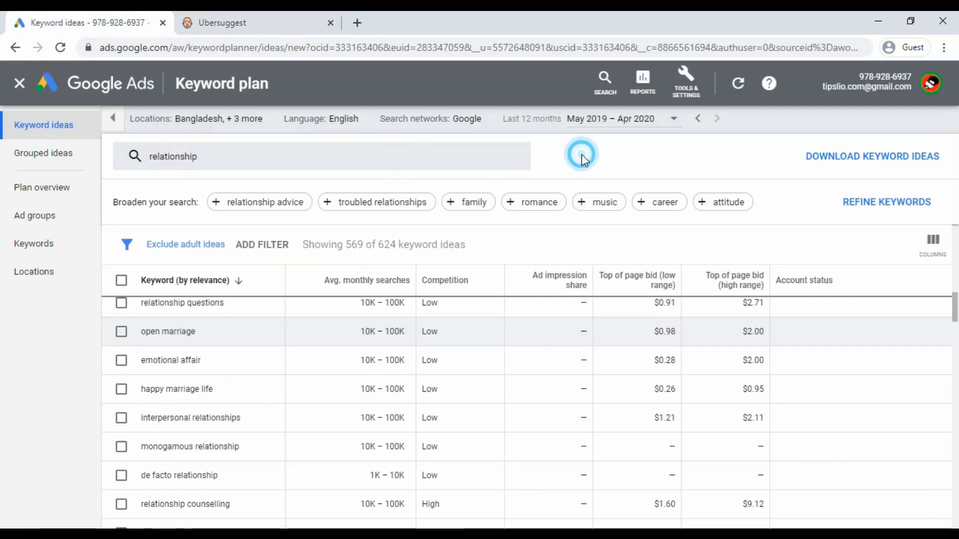
{"action": "left_click", "coordinate": [284, 18]}
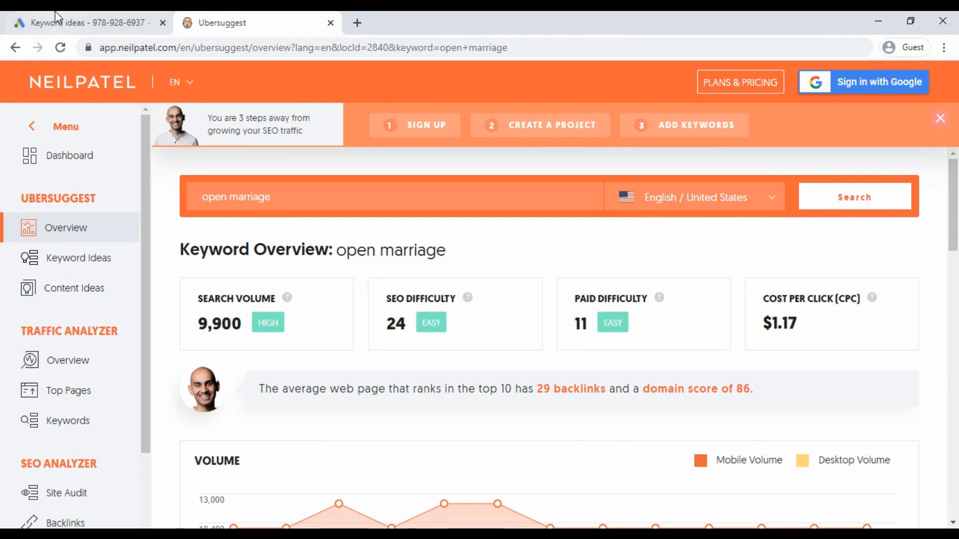
{"action": "left_click", "coordinate": [90, 22]}
{"action": "scroll", "coordinate": [514, 240], "scroll_direction": "up", "scroll_amount": 5}
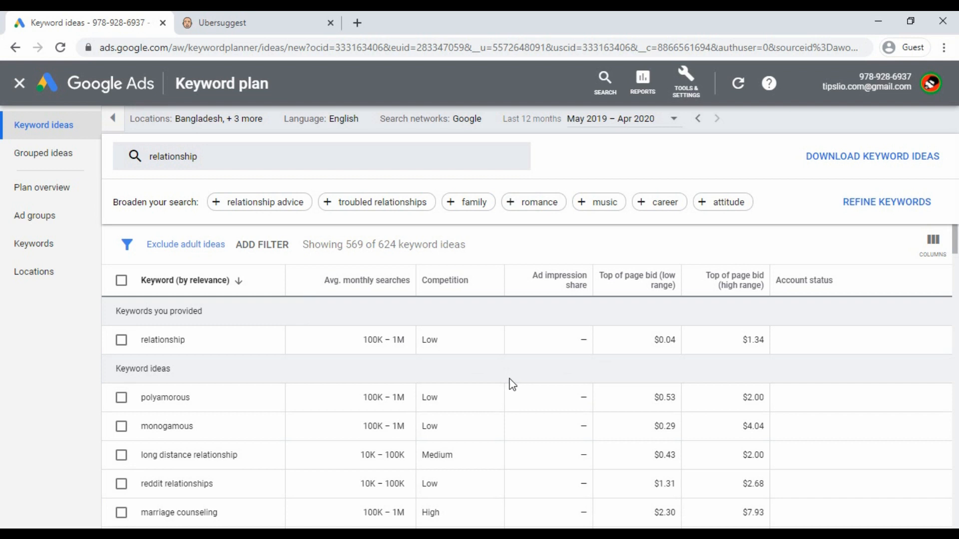
{"action": "left_click", "coordinate": [262, 304]}
{"action": "scroll", "coordinate": [259, 345], "scroll_direction": "down", "scroll_amount": 15}
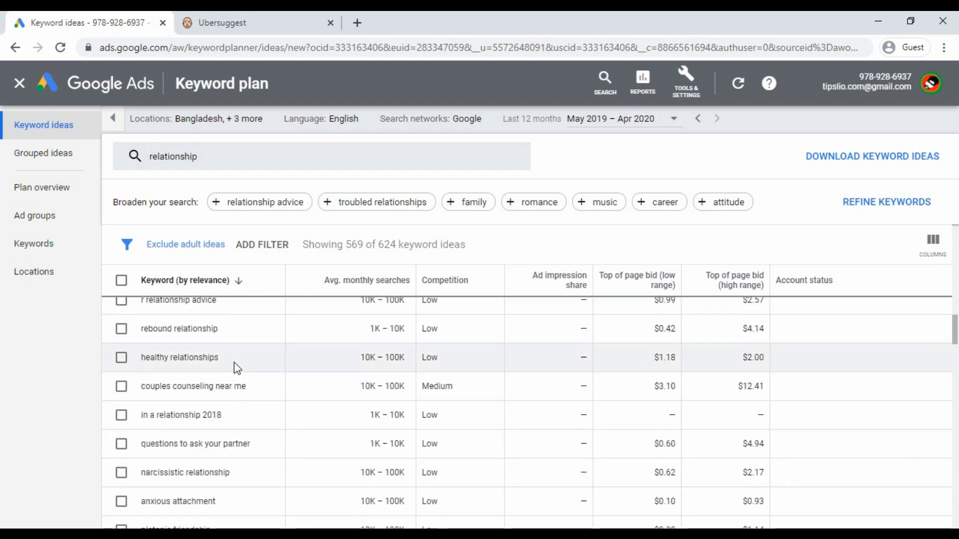
{"action": "scroll", "coordinate": [242, 422], "scroll_direction": "down", "scroll_amount": 10}
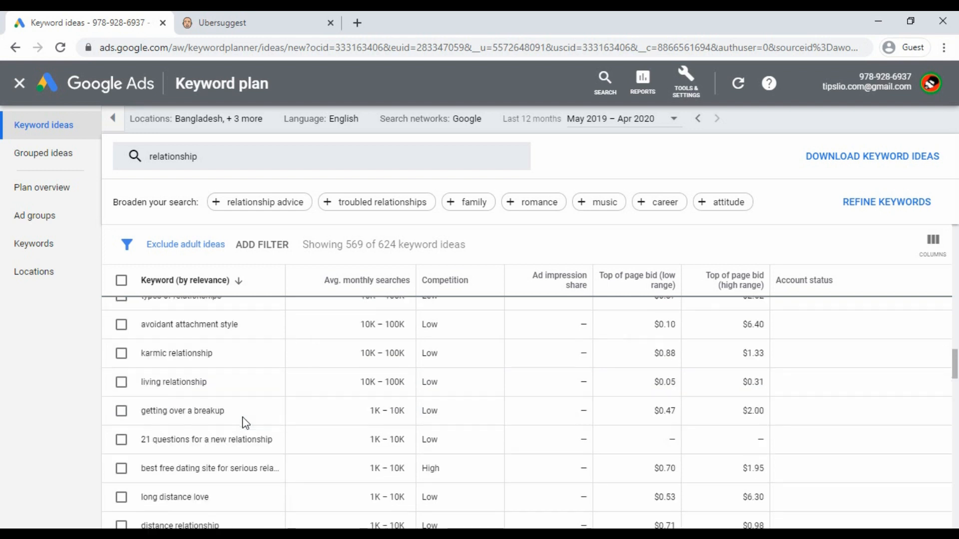
{"action": "scroll", "coordinate": [229, 409], "scroll_direction": "down", "scroll_amount": 15}
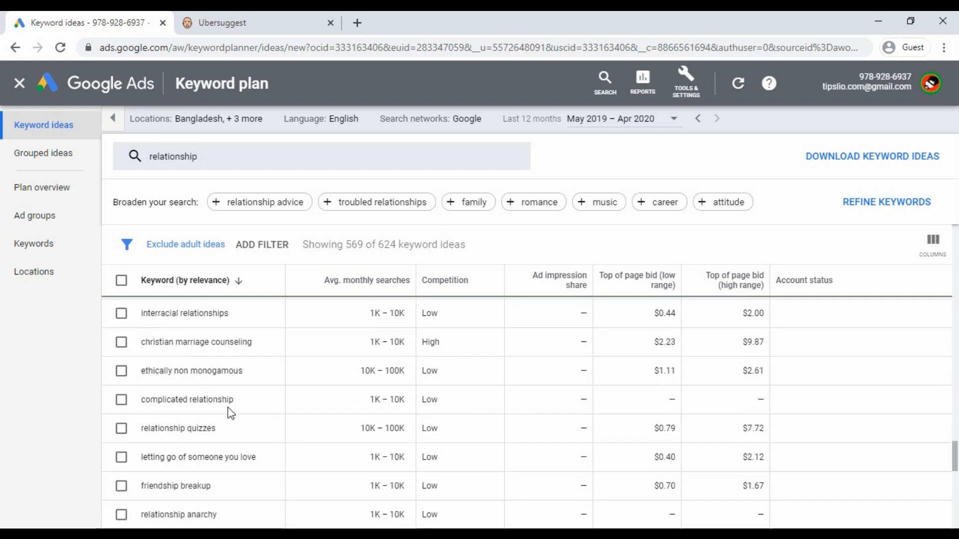
{"action": "scroll", "coordinate": [229, 413], "scroll_direction": "down", "scroll_amount": 5}
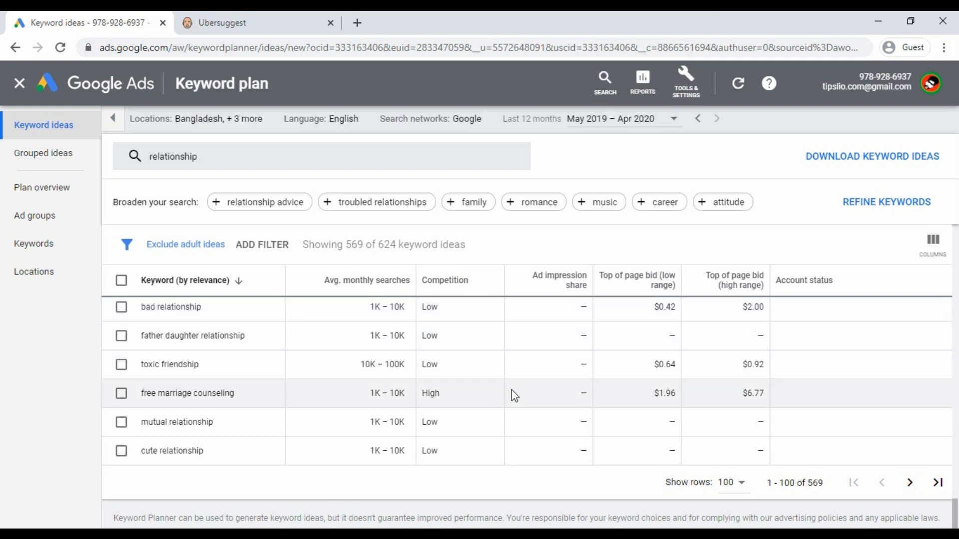
{"action": "scroll", "coordinate": [272, 388], "scroll_direction": "up", "scroll_amount": 15}
{"action": "scroll", "coordinate": [272, 387], "scroll_direction": "up", "scroll_amount": 5}
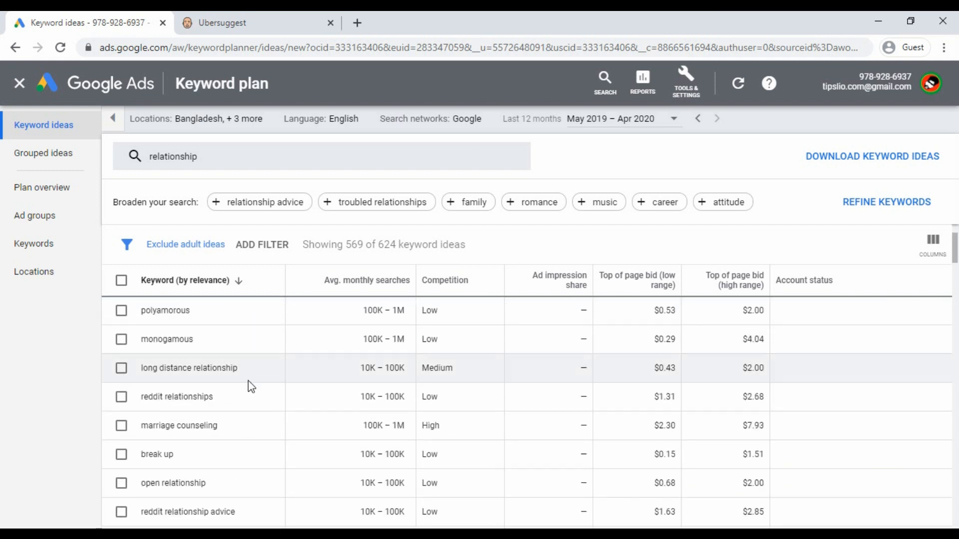
{"action": "scroll", "coordinate": [251, 388], "scroll_direction": "up", "scroll_amount": 2}
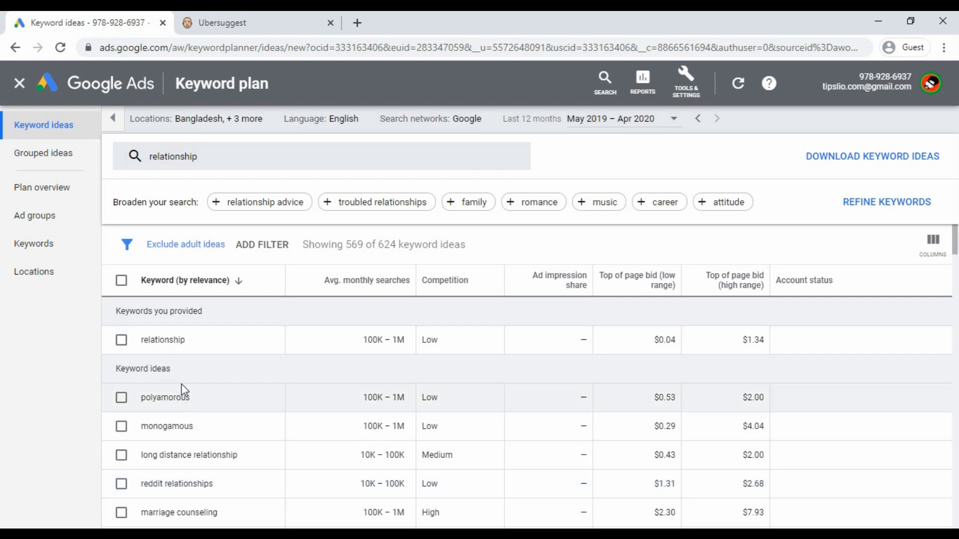
{"action": "left_click_drag", "start_coordinate": [206, 342], "coordinate": [129, 341]}
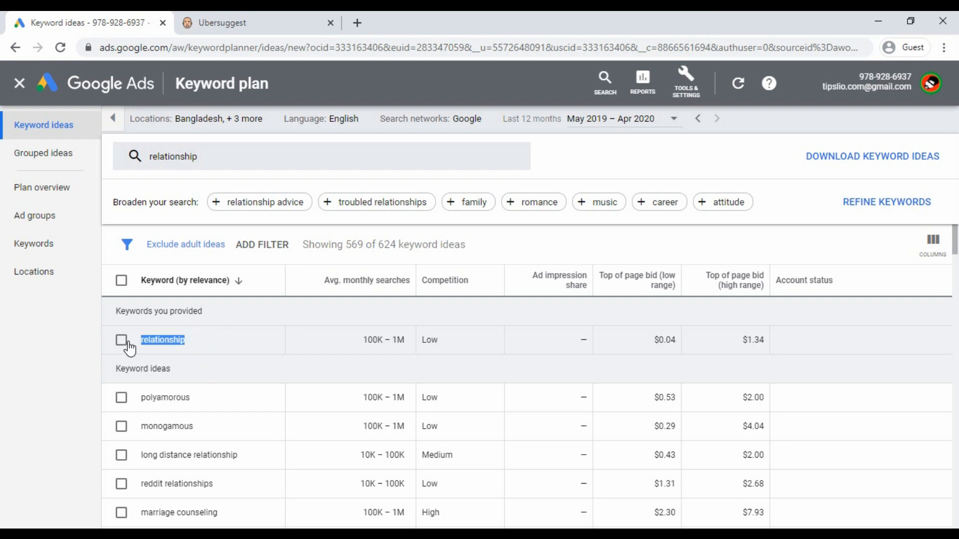
{"action": "left_click", "coordinate": [197, 355]}
{"action": "scroll", "coordinate": [186, 373], "scroll_direction": "down", "scroll_amount": 4}
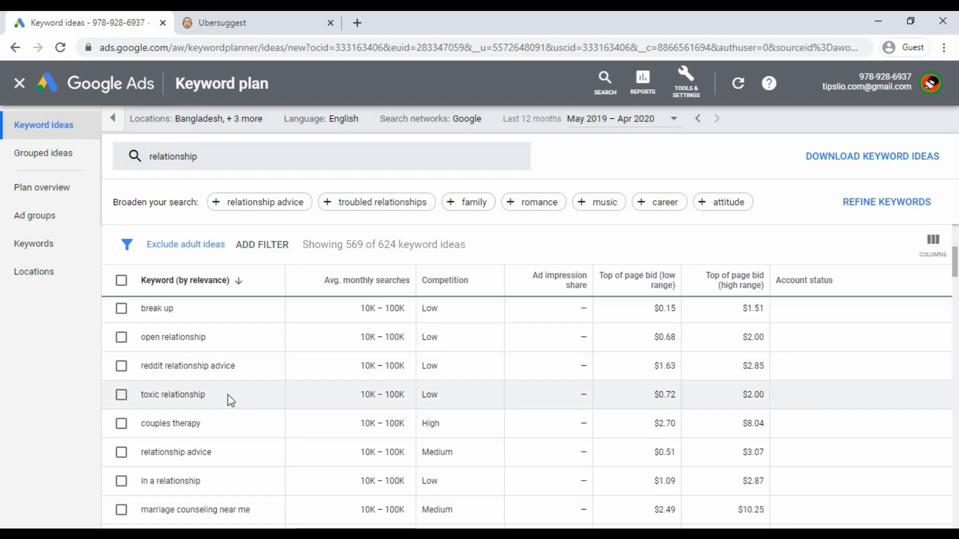
{"action": "scroll", "coordinate": [230, 374], "scroll_direction": "down", "scroll_amount": 7}
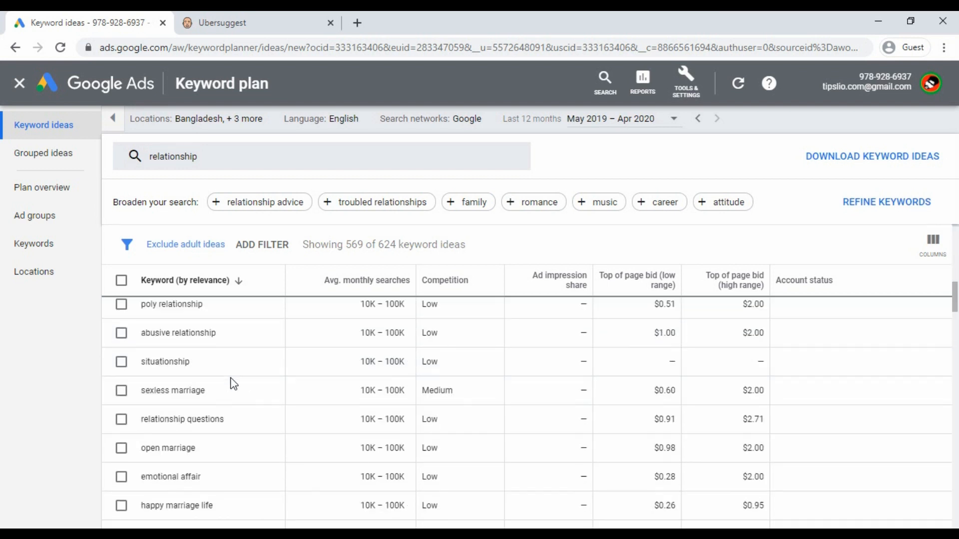
{"action": "scroll", "coordinate": [188, 395], "scroll_direction": "down", "scroll_amount": 5}
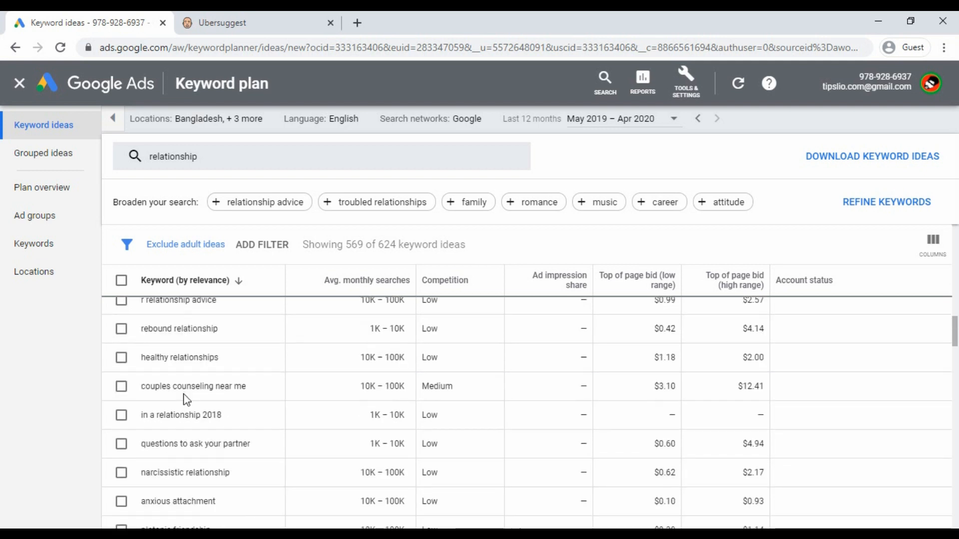
{"action": "scroll", "coordinate": [192, 412], "scroll_direction": "down", "scroll_amount": 5}
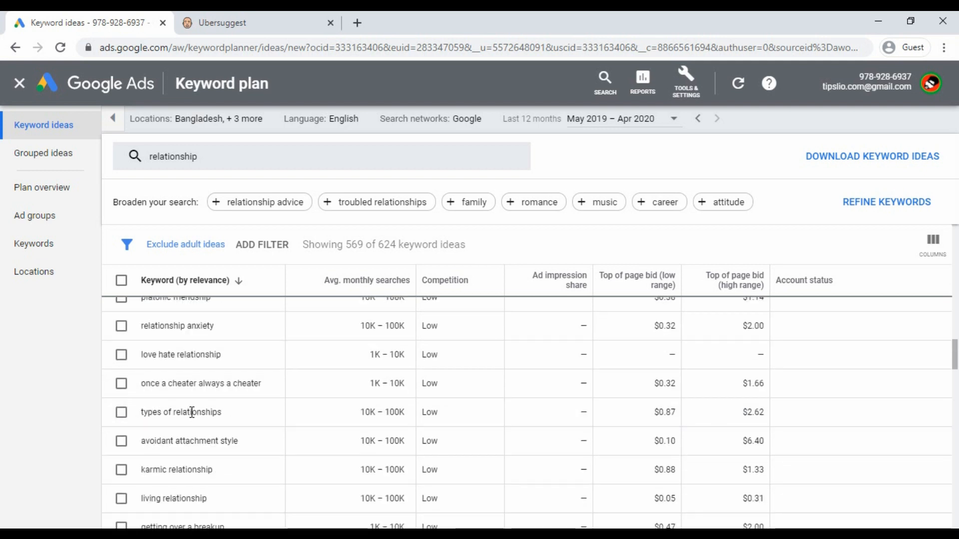
{"action": "scroll", "coordinate": [184, 406], "scroll_direction": "down", "scroll_amount": 10}
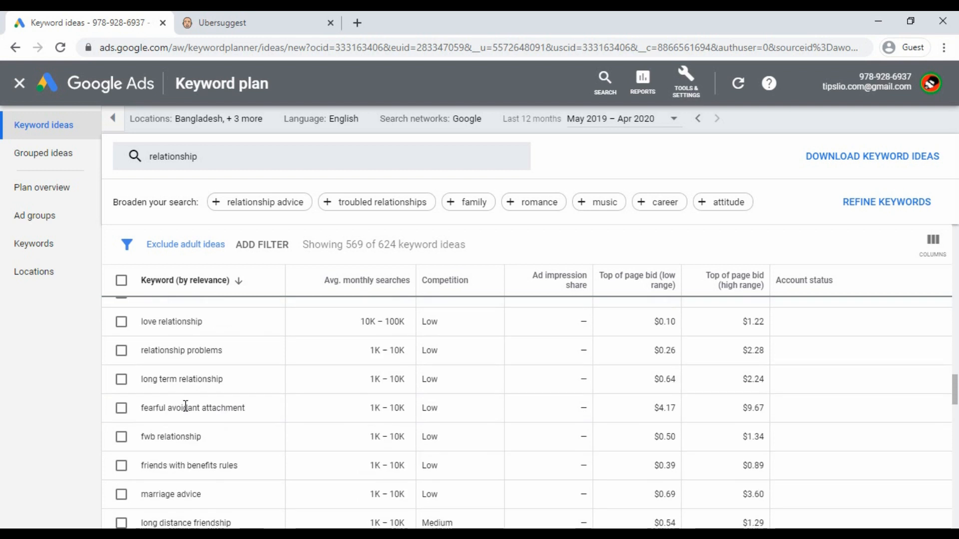
{"action": "scroll", "coordinate": [187, 407], "scroll_direction": "up", "scroll_amount": 15}
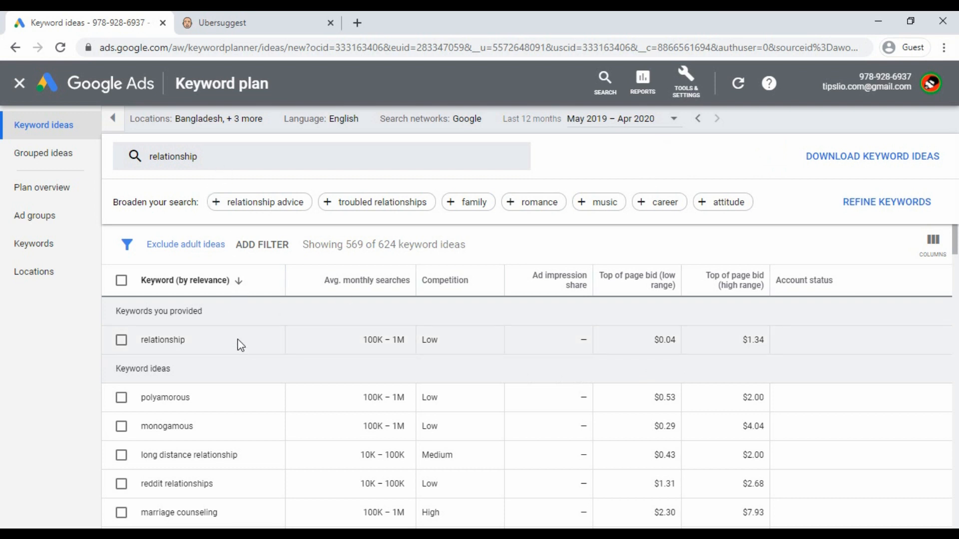
{"action": "scroll", "coordinate": [225, 390], "scroll_direction": "down", "scroll_amount": 5}
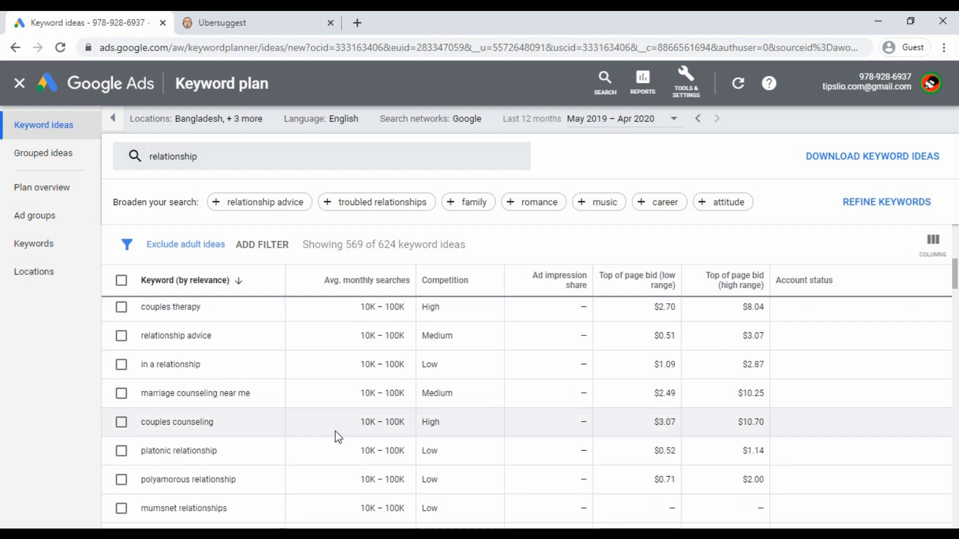
{"action": "scroll", "coordinate": [334, 432], "scroll_direction": "up", "scroll_amount": 5}
{"action": "scroll", "coordinate": [300, 424], "scroll_direction": "down", "scroll_amount": 5}
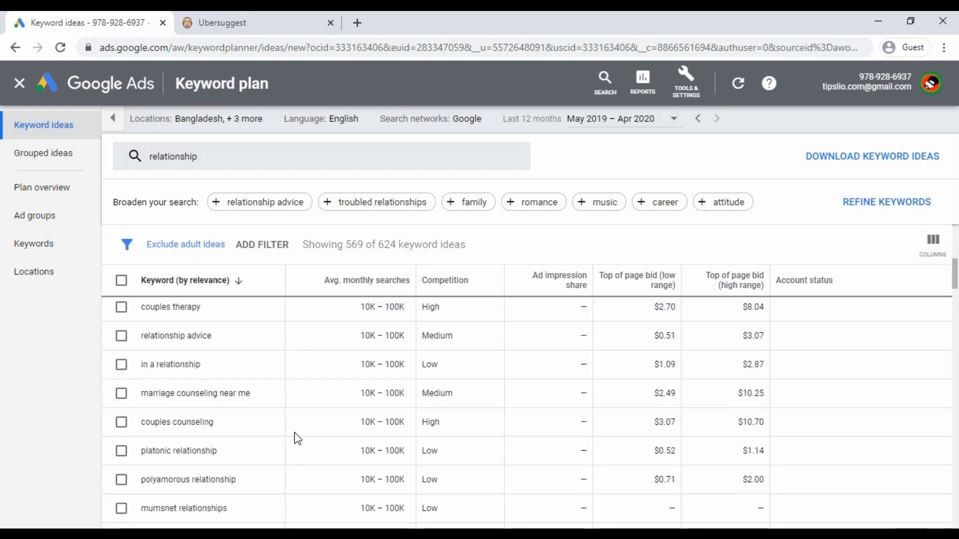
{"action": "scroll", "coordinate": [287, 431], "scroll_direction": "up", "scroll_amount": 5}
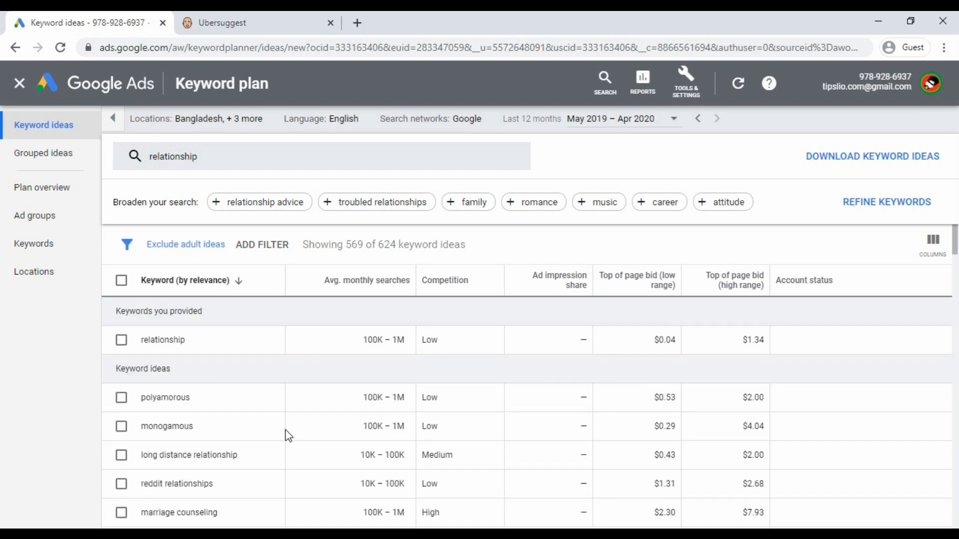